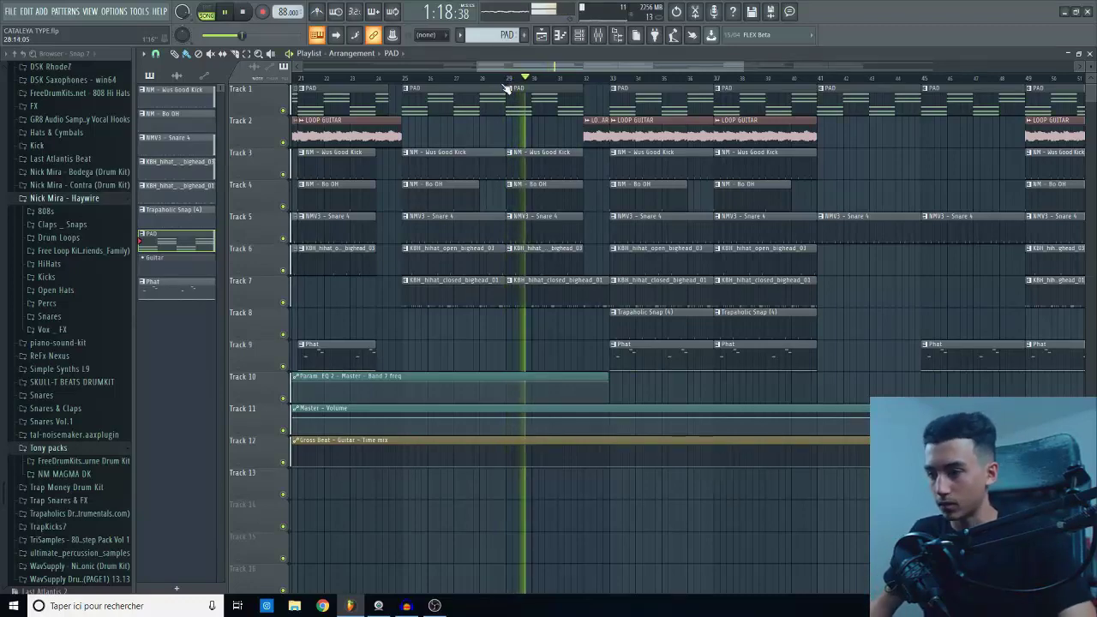
Step: Examine the layout of the arrangement's tracks while the song plays, covering the sections from about bar 29 to bar 41
{"action": "scroll", "coordinate": [548, 214], "scroll_direction": "down", "scroll_amount": 3}
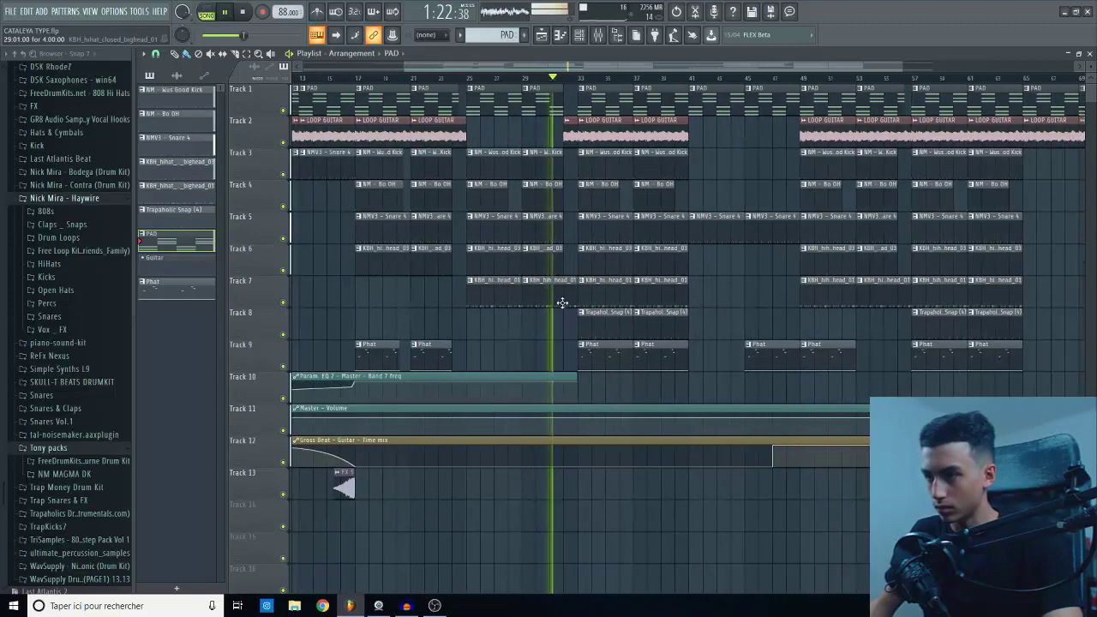
{"action": "scroll", "coordinate": [583, 306], "scroll_direction": "up", "scroll_amount": 2}
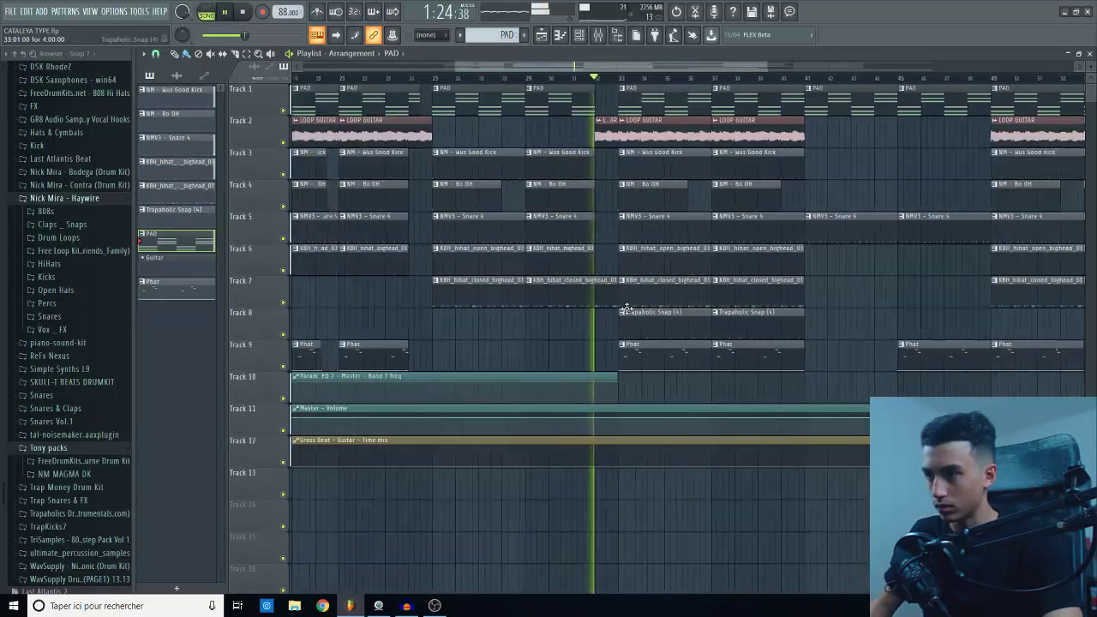
{"action": "scroll", "coordinate": [626, 309], "scroll_direction": "down", "scroll_amount": 1}
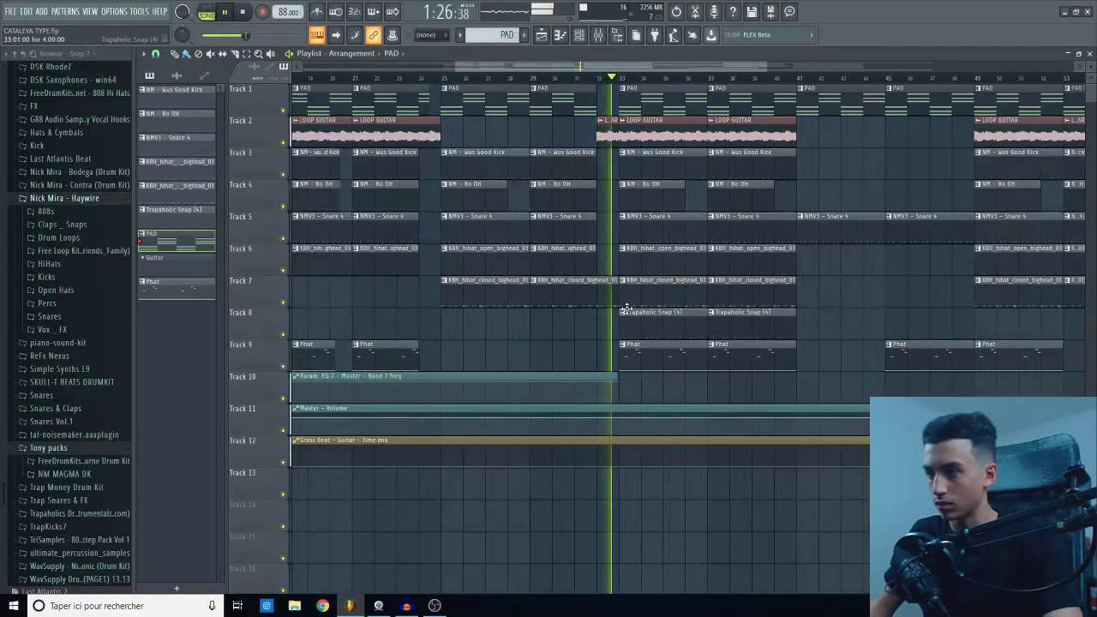
{"action": "scroll", "coordinate": [627, 308], "scroll_direction": "down", "scroll_amount": 2}
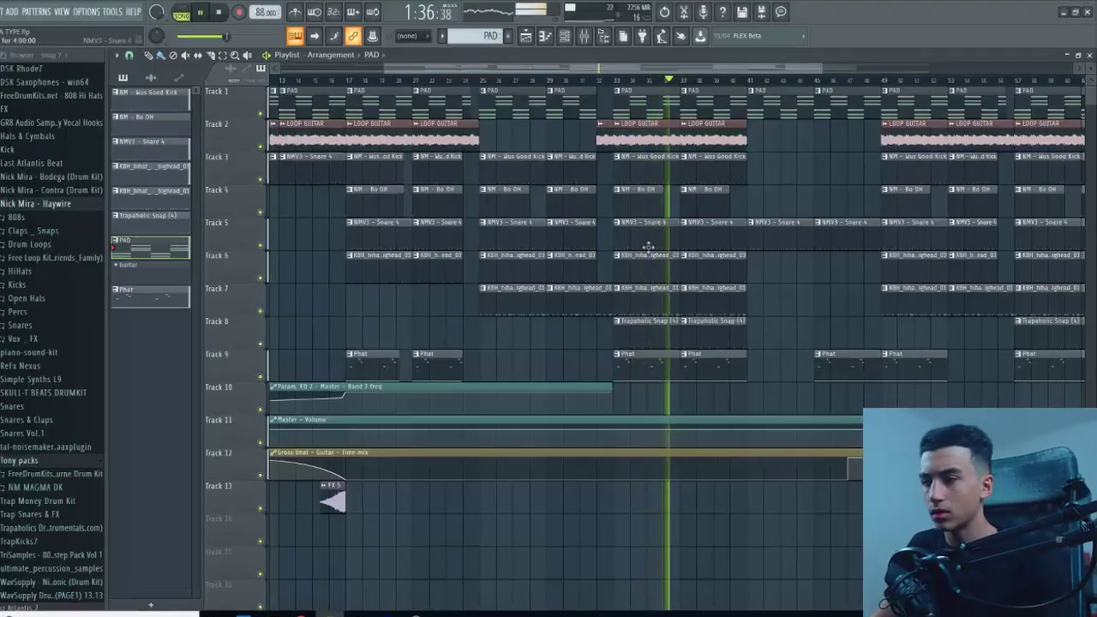
{"action": "scroll", "coordinate": [698, 253], "scroll_direction": "down", "scroll_amount": 2}
{"action": "scroll", "coordinate": [696, 254], "scroll_direction": "up", "scroll_amount": 4}
{"action": "scroll", "coordinate": [696, 254], "scroll_direction": "down", "scroll_amount": 4}
{"action": "scroll", "coordinate": [602, 317], "scroll_direction": "up", "scroll_amount": 2}
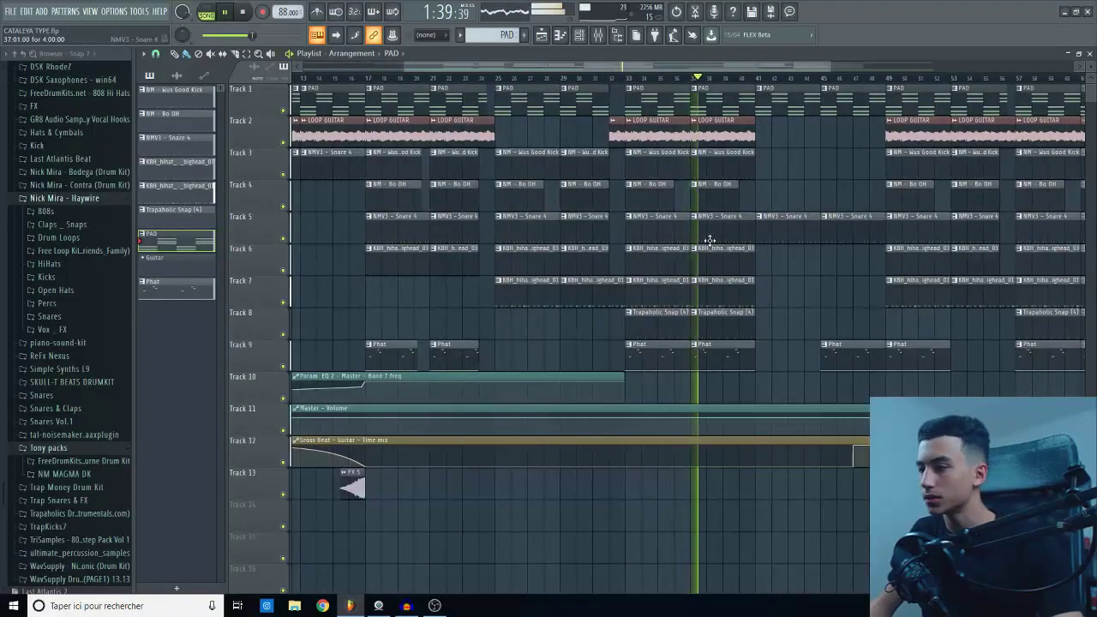
{"action": "scroll", "coordinate": [709, 241], "scroll_direction": "up", "scroll_amount": 3}
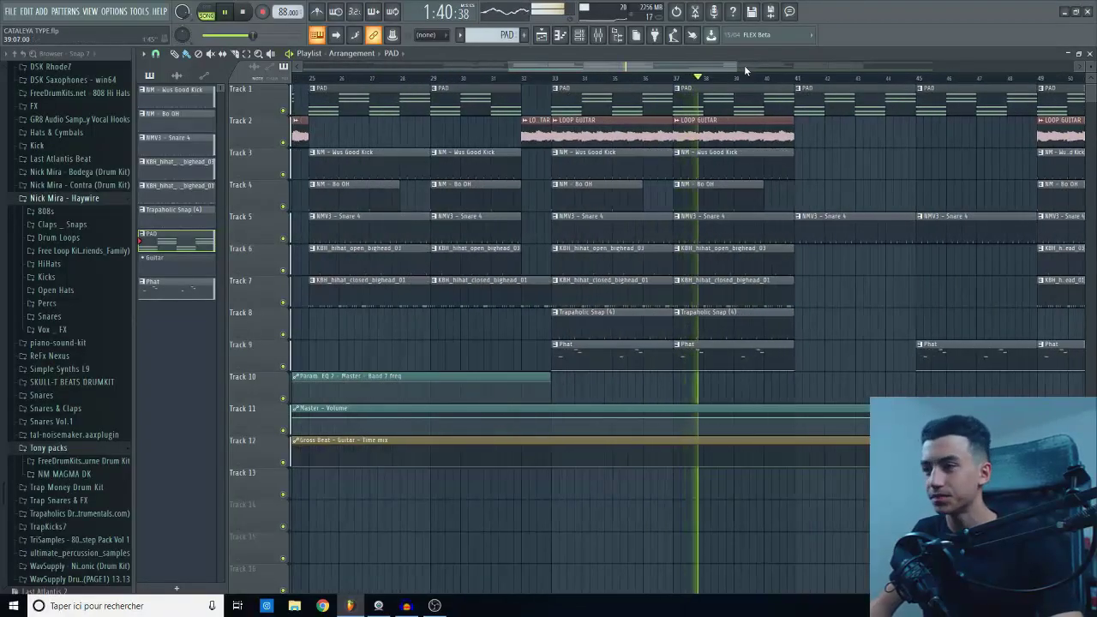
{"action": "left_click_drag", "start_coordinate": [737, 66], "coordinate": [954, 69]}
{"action": "scroll", "coordinate": [566, 255], "scroll_direction": "up", "scroll_amount": 3}
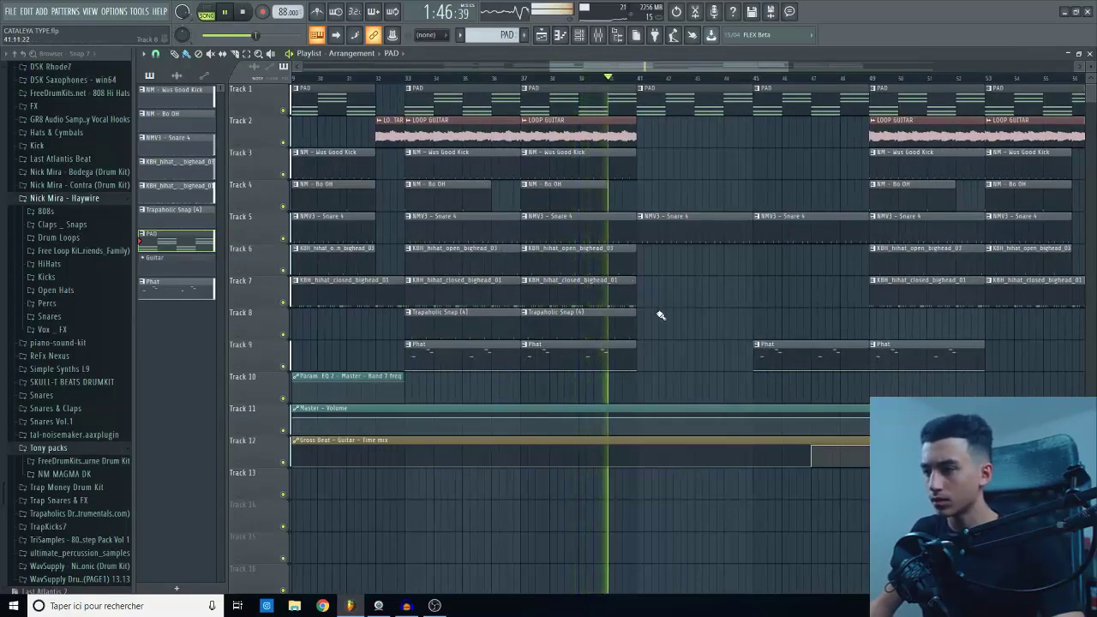
{"action": "scroll", "coordinate": [658, 313], "scroll_direction": "down", "scroll_amount": 3}
{"action": "scroll", "coordinate": [659, 310], "scroll_direction": "up", "scroll_amount": 4}
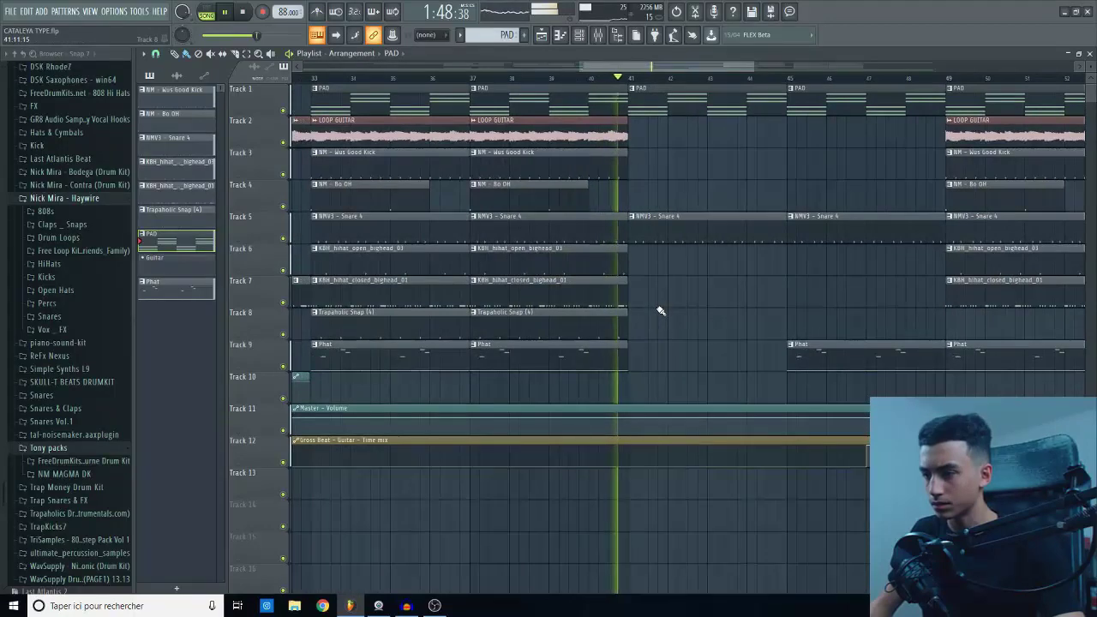
{"action": "left_click_drag", "start_coordinate": [535, 66], "coordinate": [518, 66]}
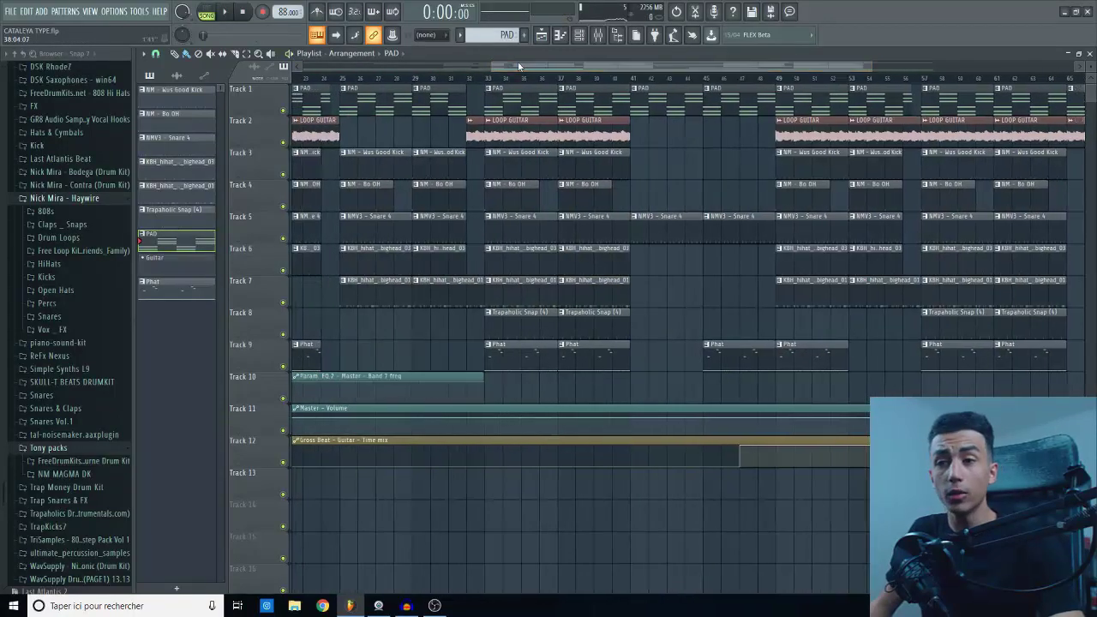
{"action": "scroll", "coordinate": [541, 177], "scroll_direction": "up", "scroll_amount": 2}
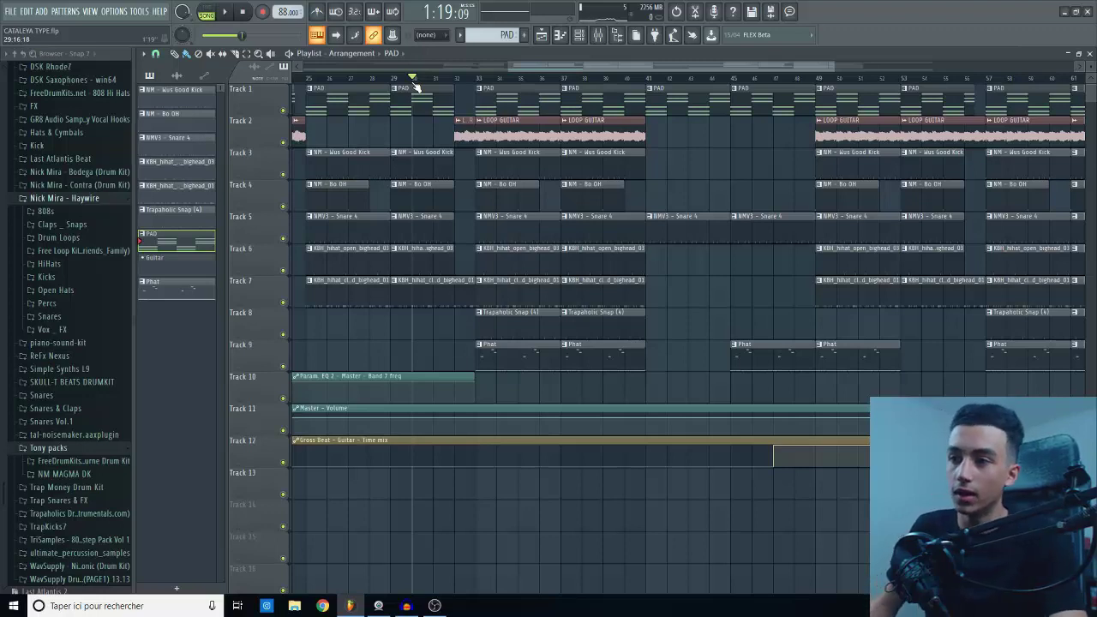
{"action": "key", "text": "space"}
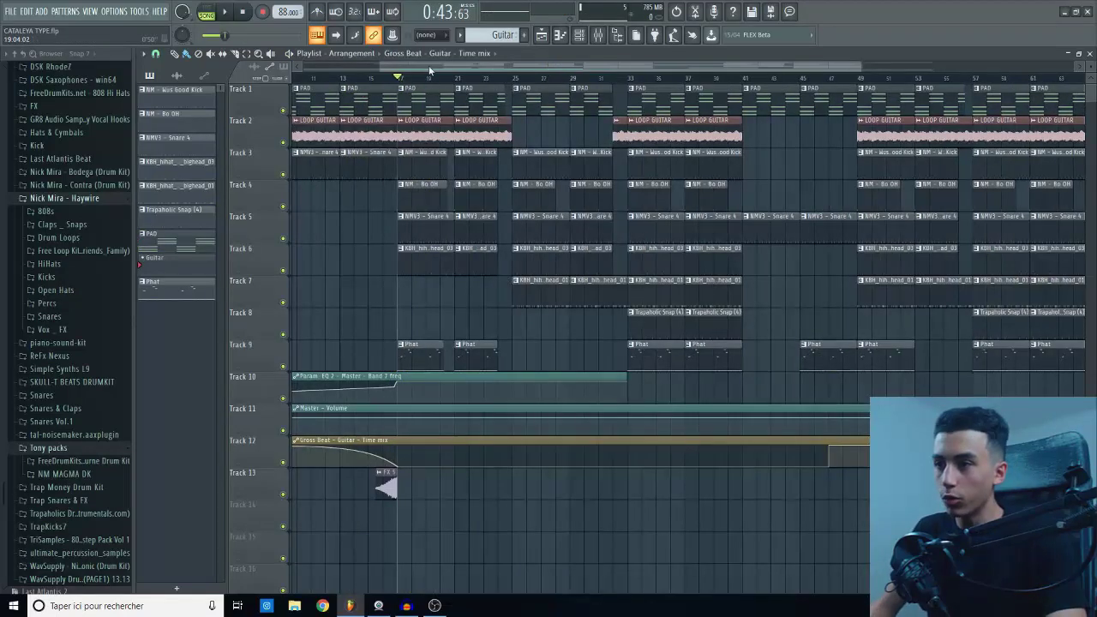
Step: Play only the kick, open hat, snare and open hi-hat clips on Tracks 3 to 6, starting from bar 17
{"action": "scroll", "coordinate": [335, 68], "scroll_direction": "up", "scroll_amount": 2}
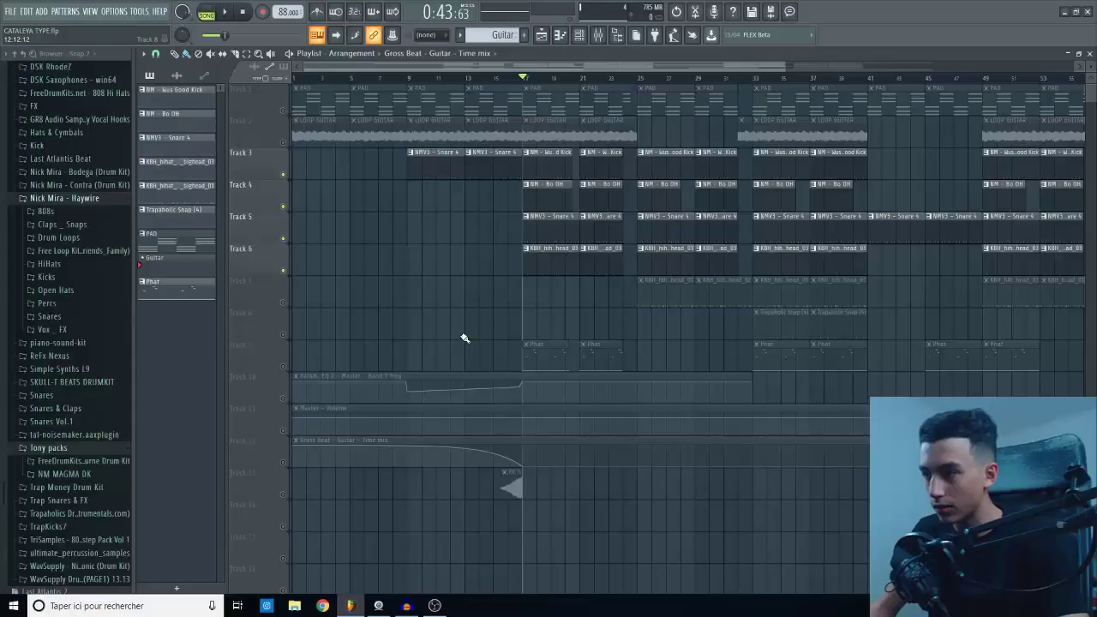
{"action": "key", "text": "space"}
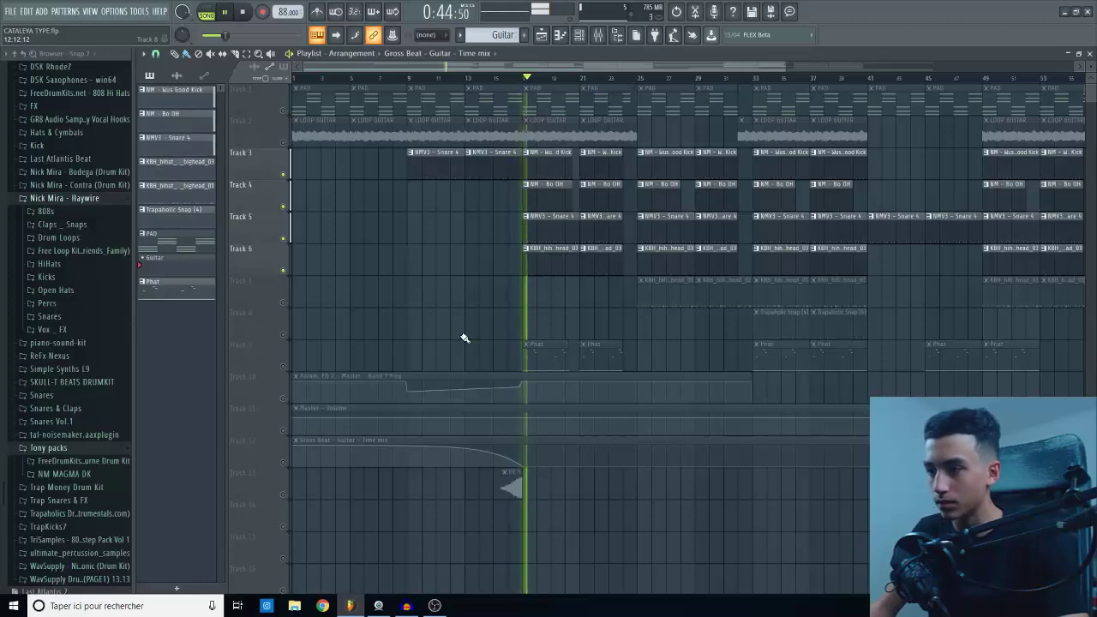
{"action": "scroll", "coordinate": [594, 272], "scroll_direction": "up", "scroll_amount": 4}
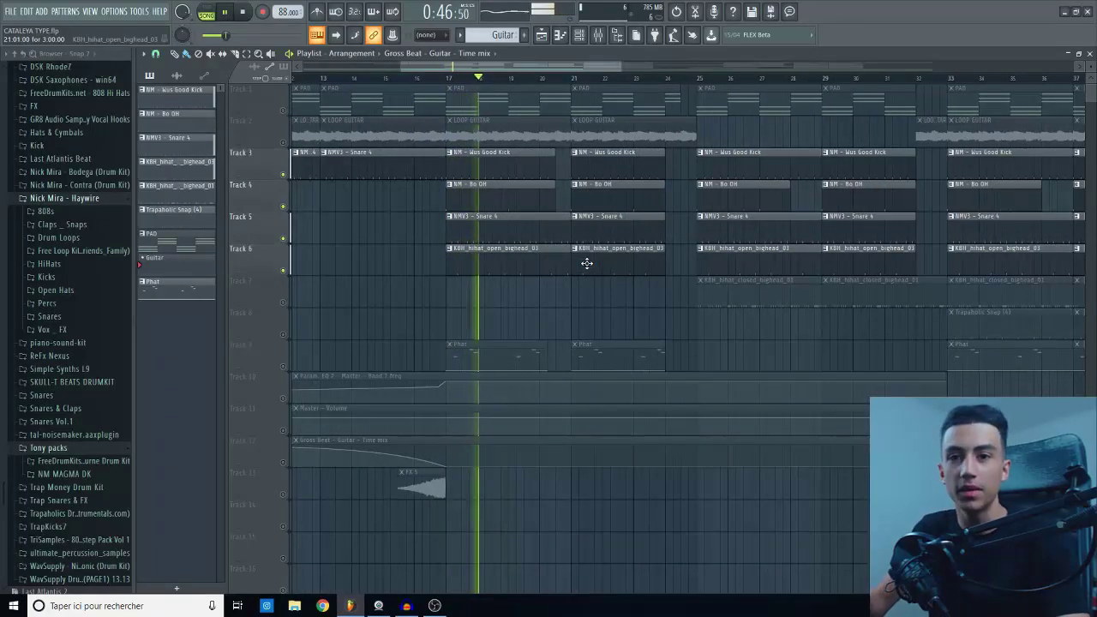
{"action": "scroll", "coordinate": [520, 220], "scroll_direction": "up", "scroll_amount": 4}
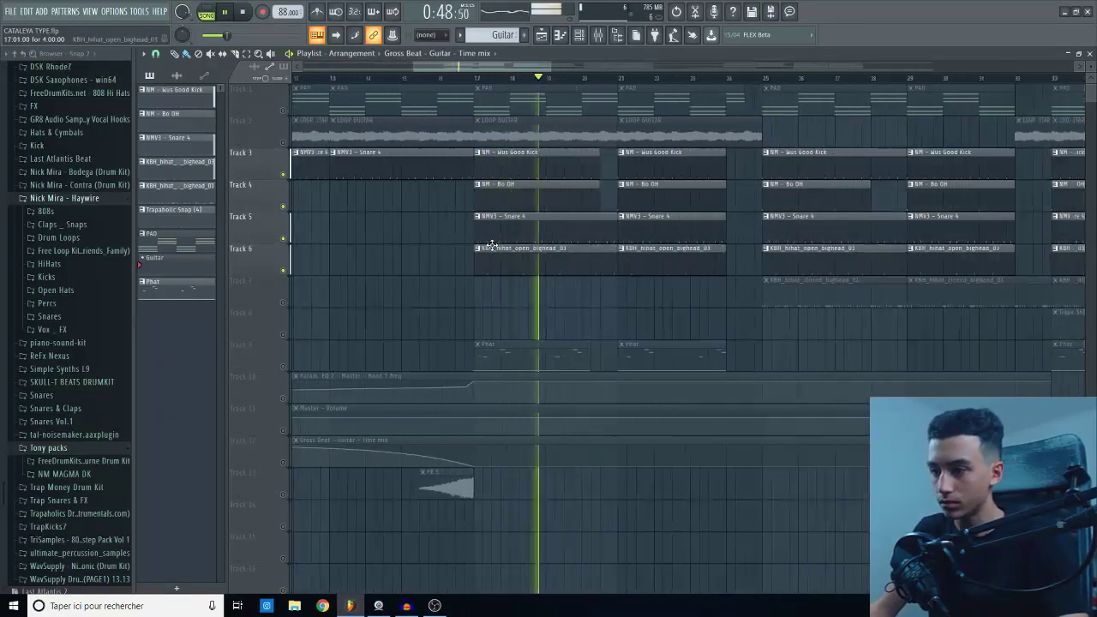
{"action": "scroll", "coordinate": [491, 246], "scroll_direction": "down", "scroll_amount": 3}
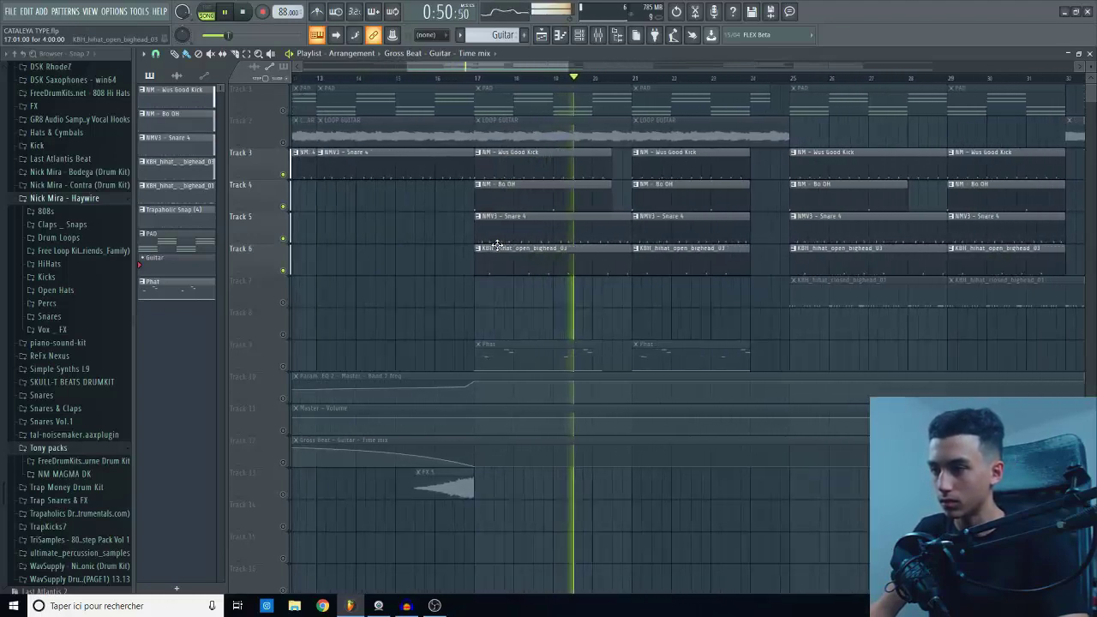
{"action": "key", "text": "space"}
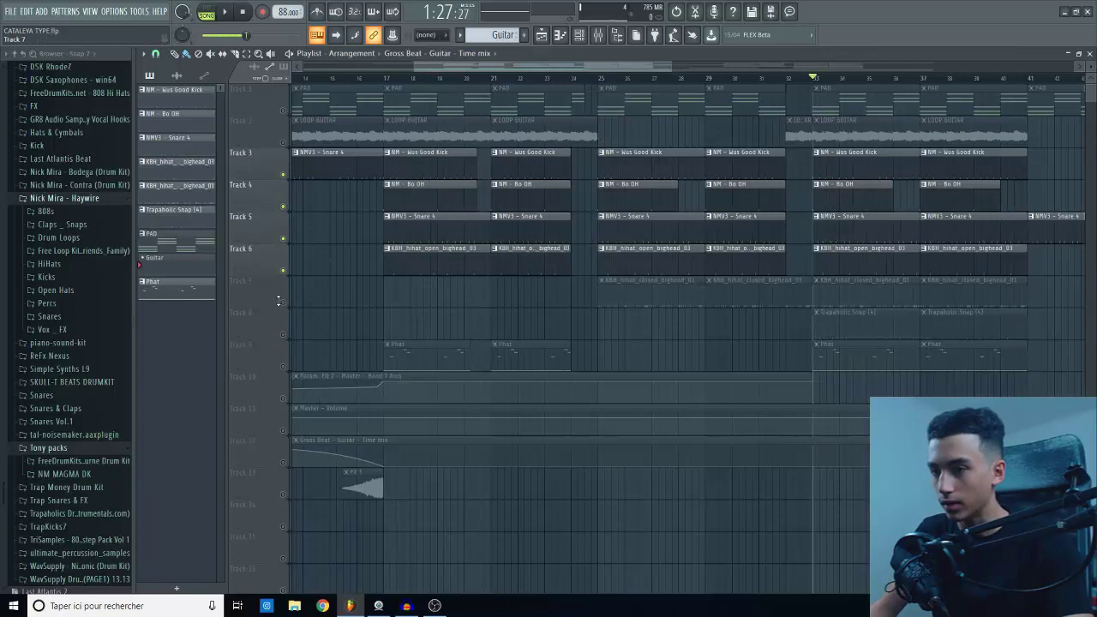
Step: Unmute Track 7 with the closed hi-hats and play it along with the other drums from bar 33
{"action": "left_click", "coordinate": [282, 301]}
{"action": "key", "text": "space"}
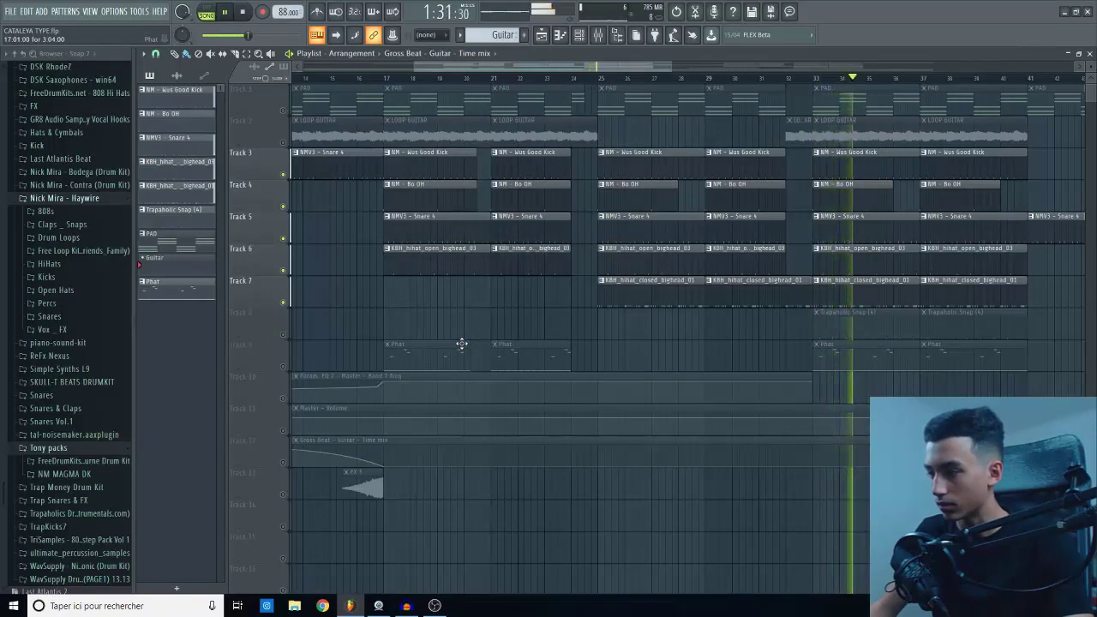
{"action": "key", "text": "space"}
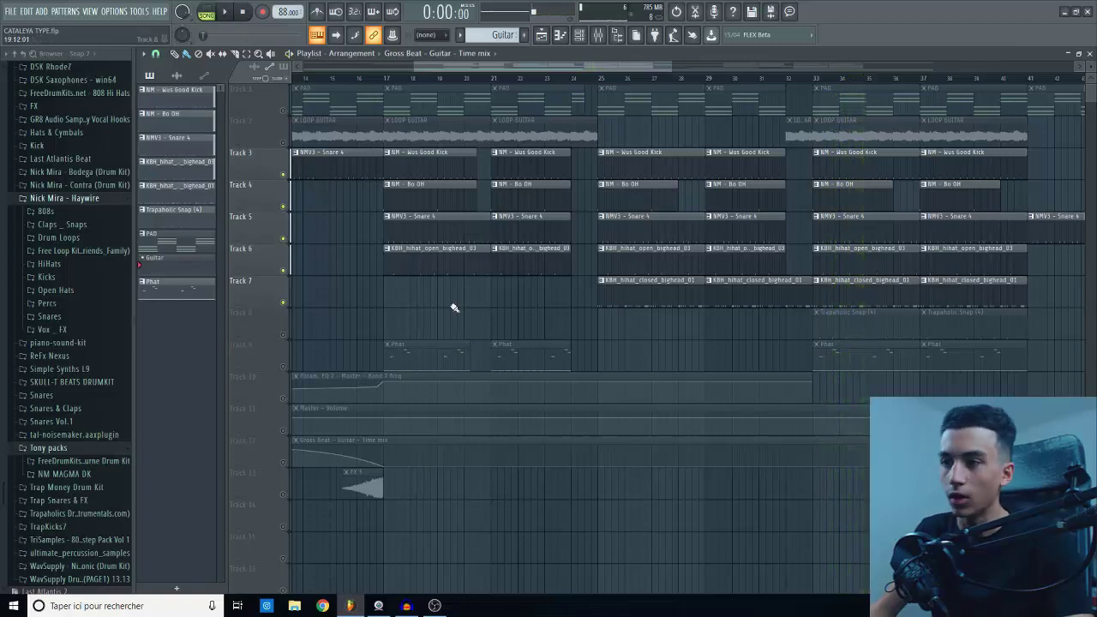
Step: Open the NM - Wus Good Kick pattern in the piano roll, clear its time selection and play it from bar 1
{"action": "double_click", "coordinate": [423, 164]}
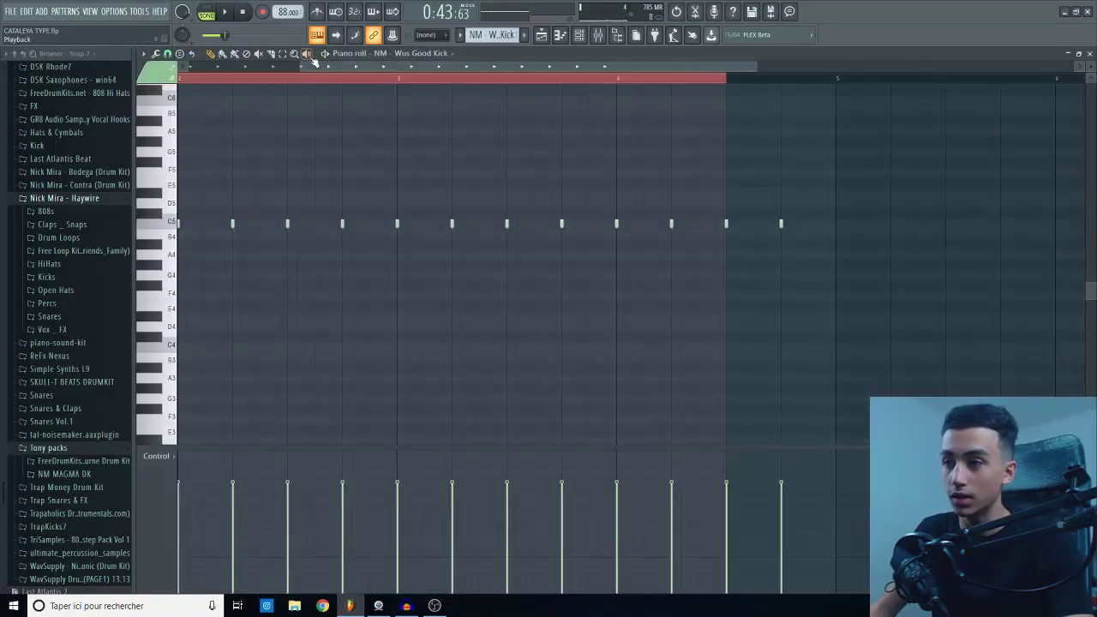
{"action": "double_click", "coordinate": [319, 77]}
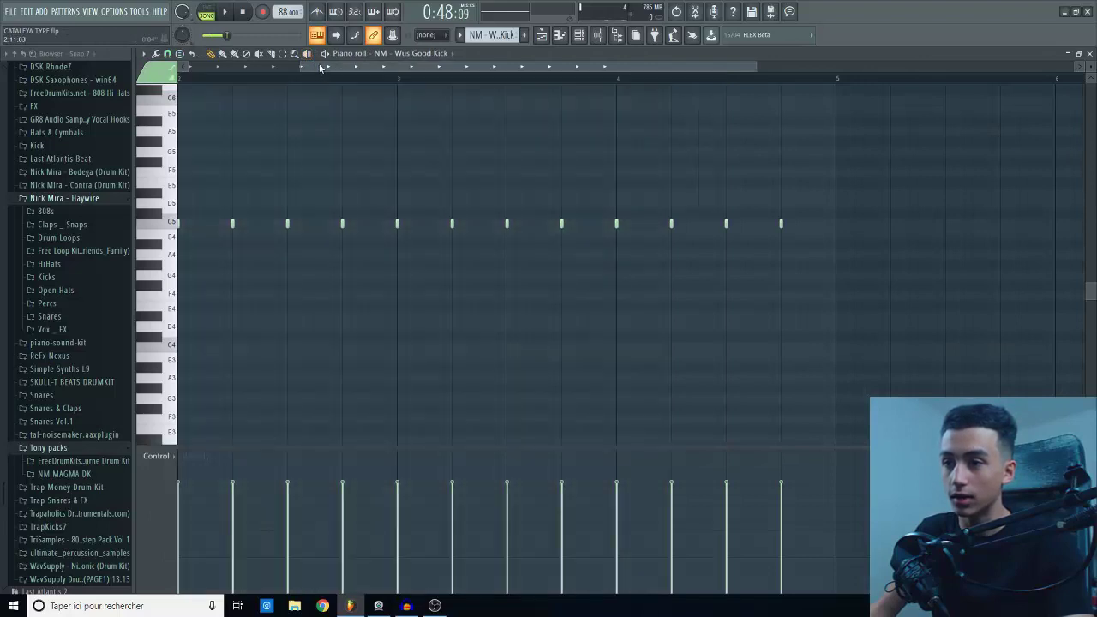
{"action": "left_click_drag", "start_coordinate": [319, 66], "coordinate": [193, 78]}
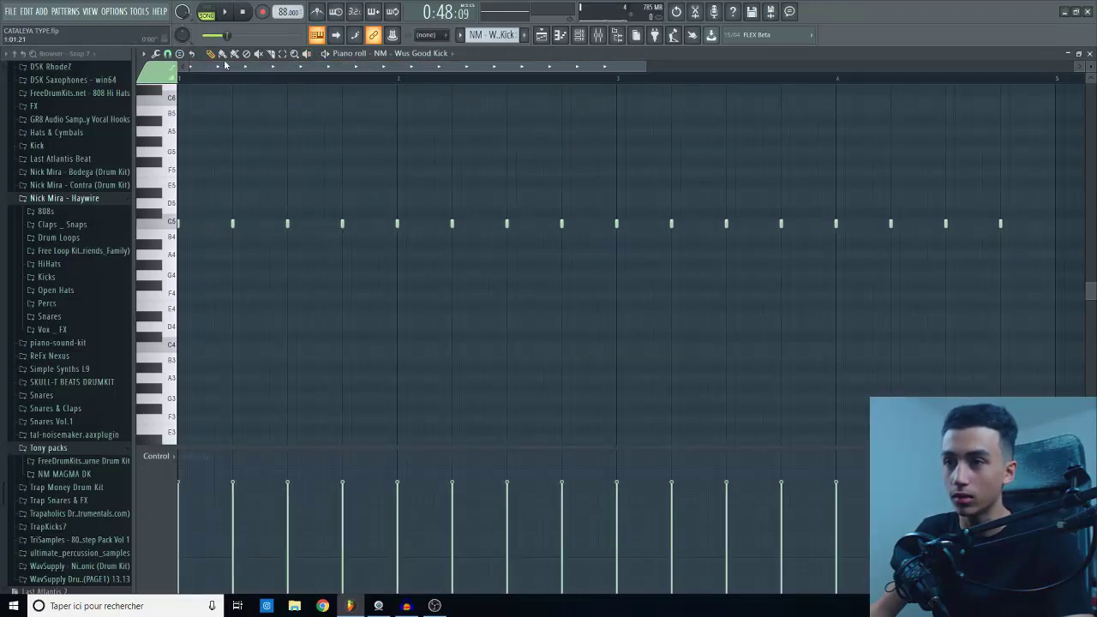
{"action": "key", "text": "space"}
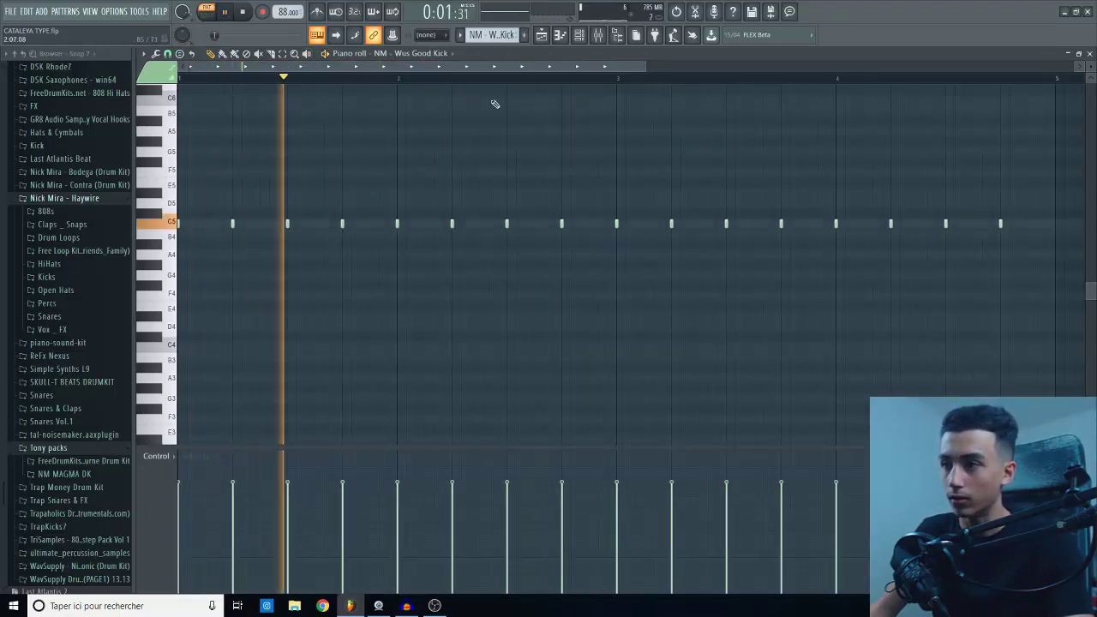
Step: Check the NMV3 - Snare 4 pattern, return to the Playlist and briefly play the drums from bar 25
{"action": "key", "text": "F6"}
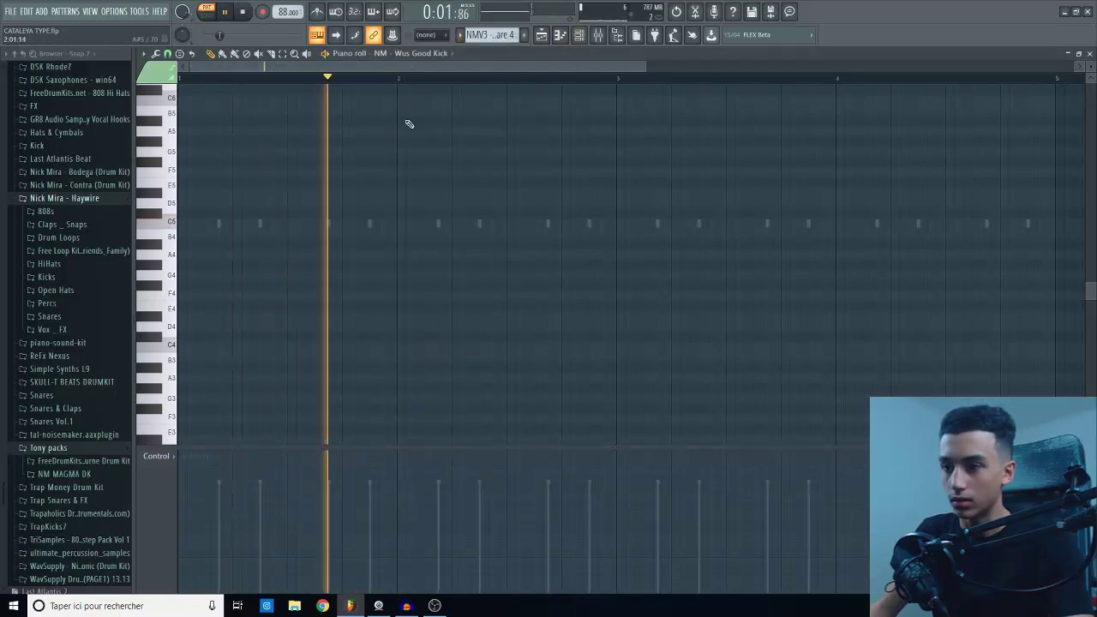
{"action": "left_click", "coordinate": [584, 38]}
{"action": "left_click", "coordinate": [544, 37]}
{"action": "left_click", "coordinate": [600, 80]}
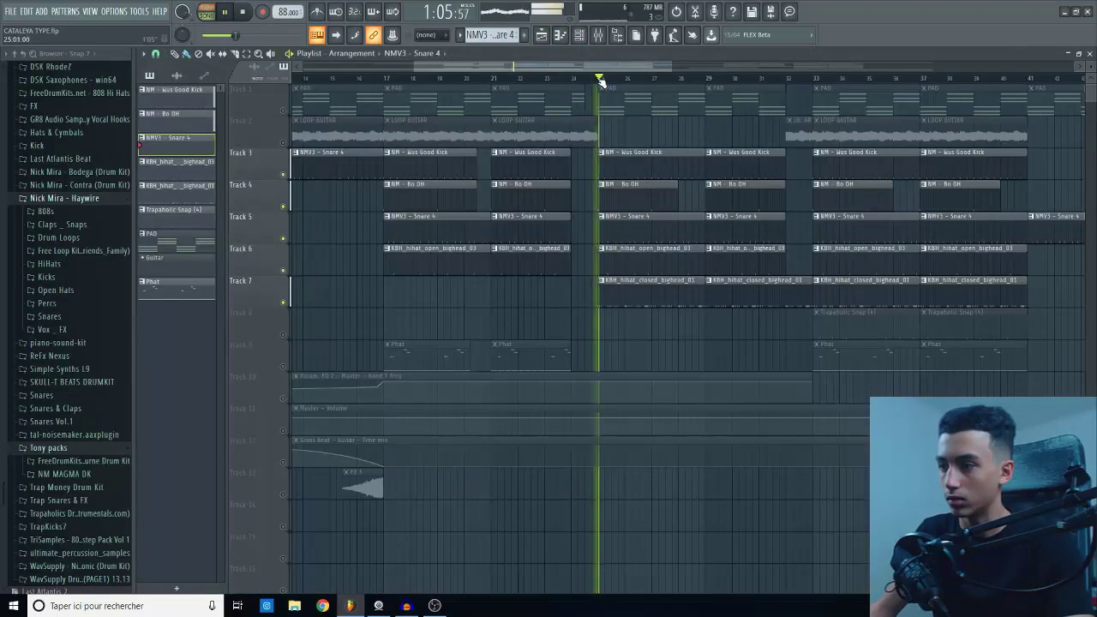
{"action": "key", "text": "space"}
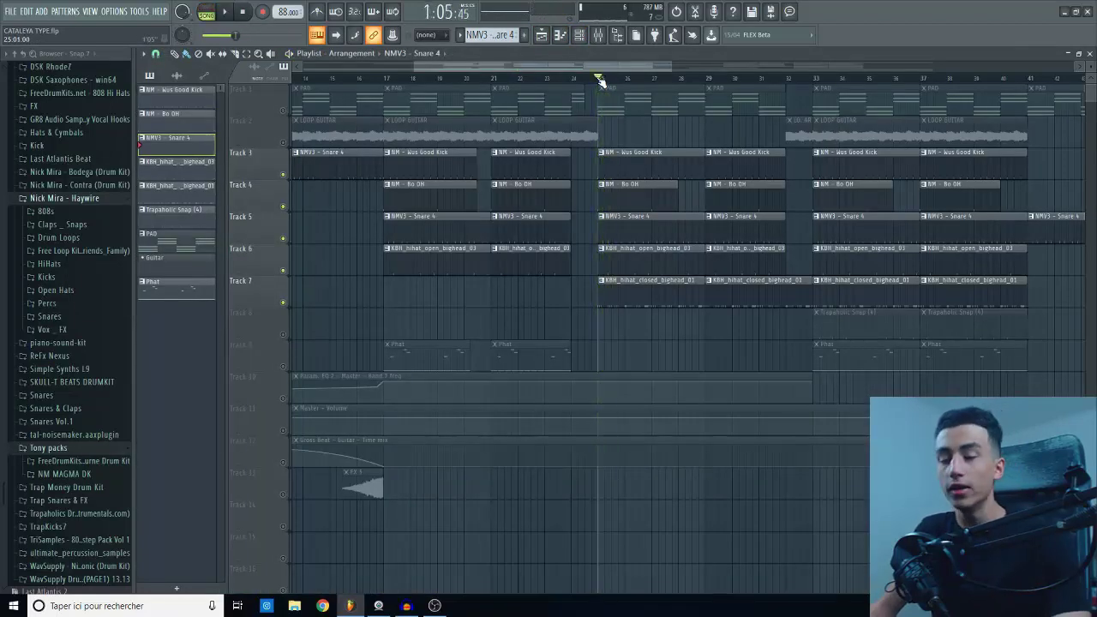
Step: Open Track 7's KBH_hihat_closed_bighead_01 pattern in the piano roll, show all four bars and play it
{"action": "double_click", "coordinate": [659, 297]}
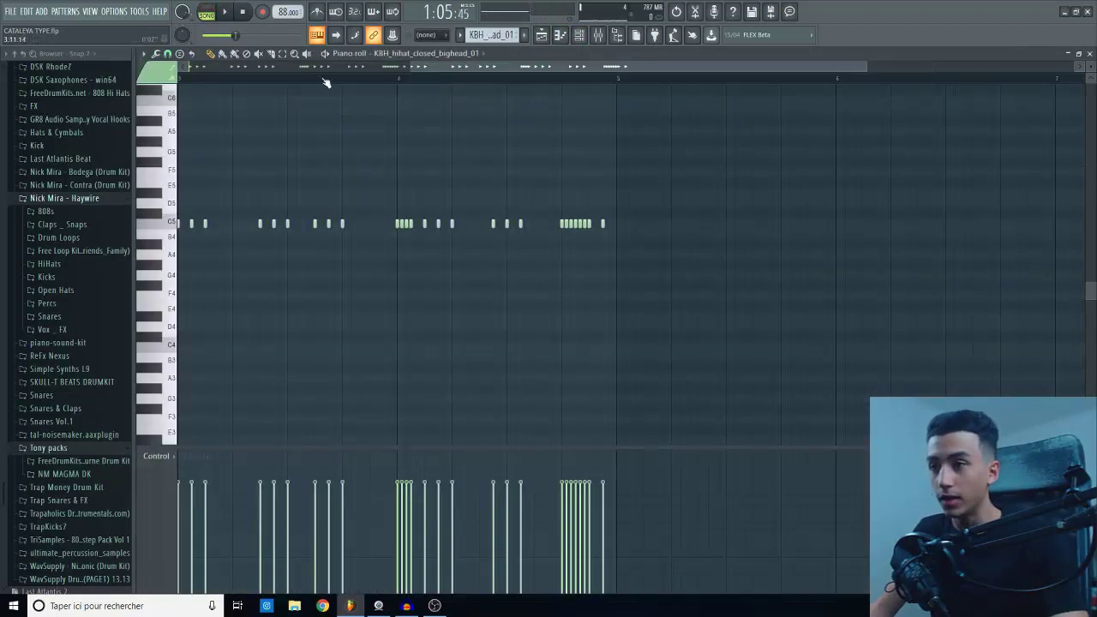
{"action": "left_click_drag", "start_coordinate": [411, 66], "coordinate": [303, 87]}
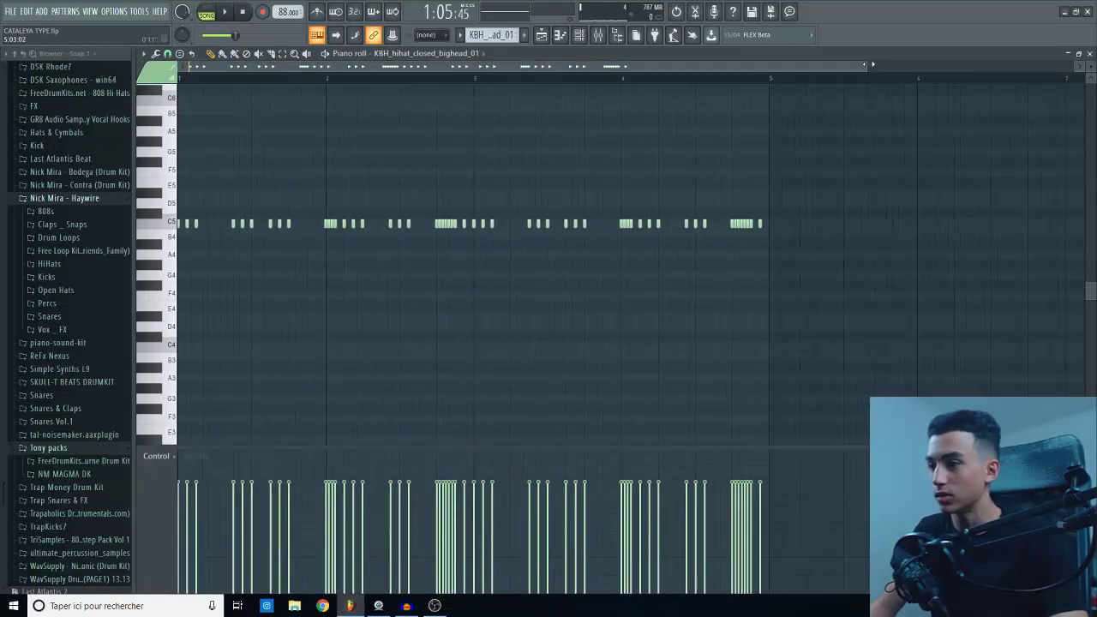
{"action": "left_click_drag", "start_coordinate": [868, 65], "coordinate": [761, 151]}
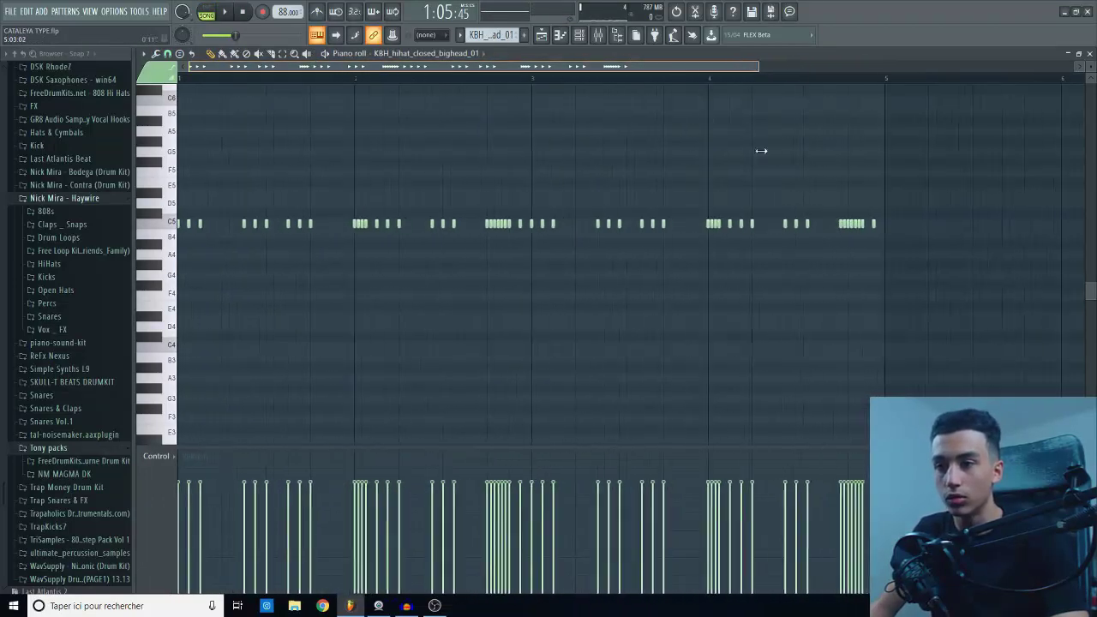
{"action": "key", "text": "space"}
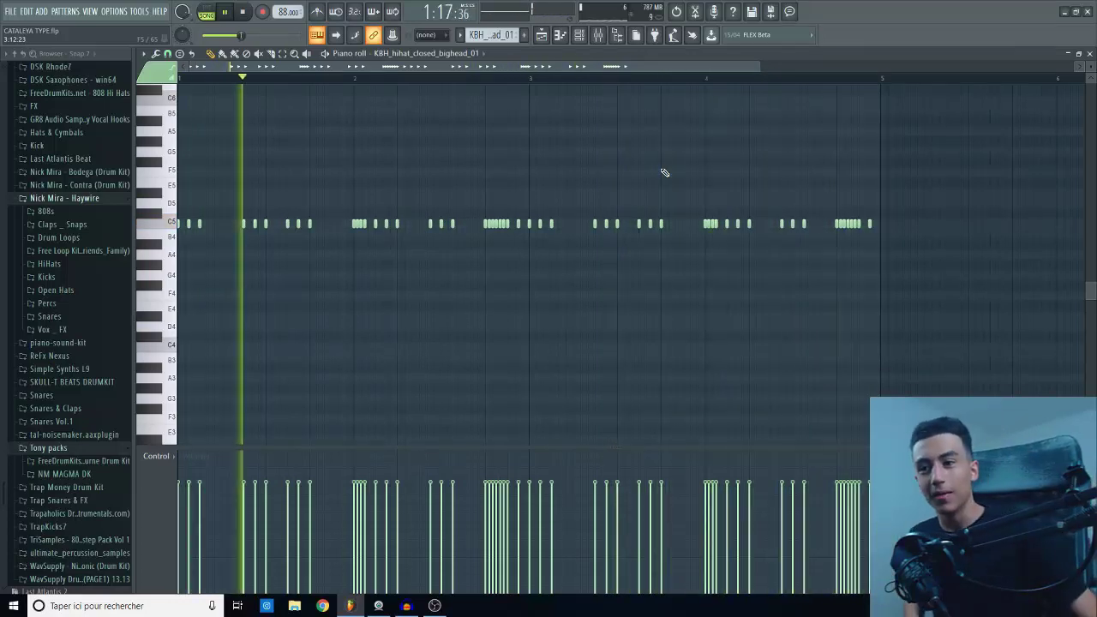
{"action": "key", "text": "space"}
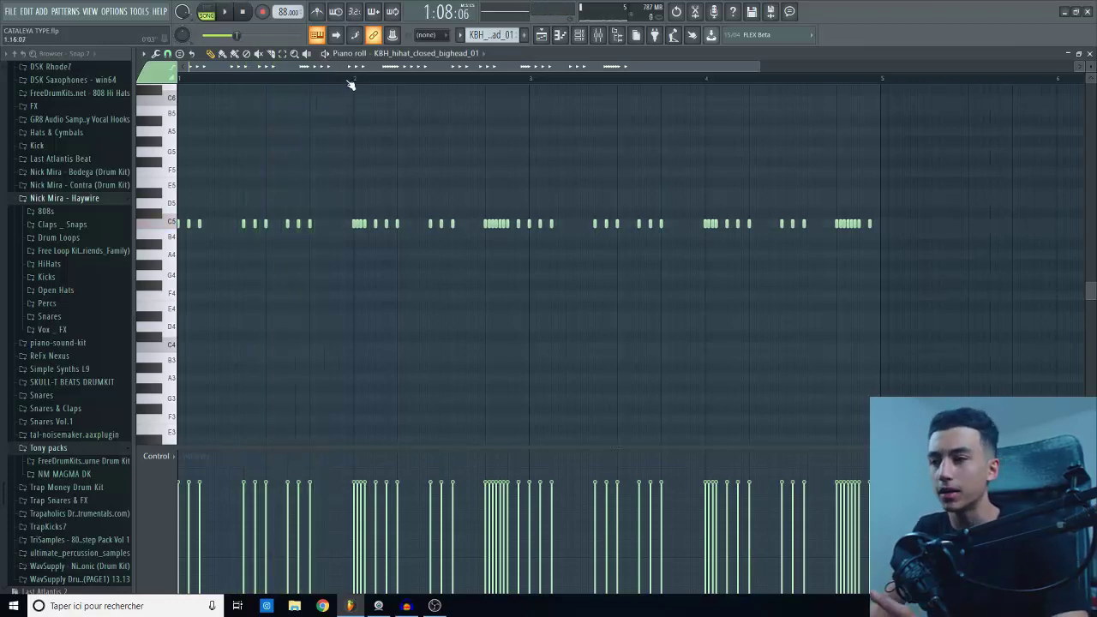
Step: Open the PAD pattern in the piano roll and play its chords
{"action": "left_click", "coordinate": [578, 39]}
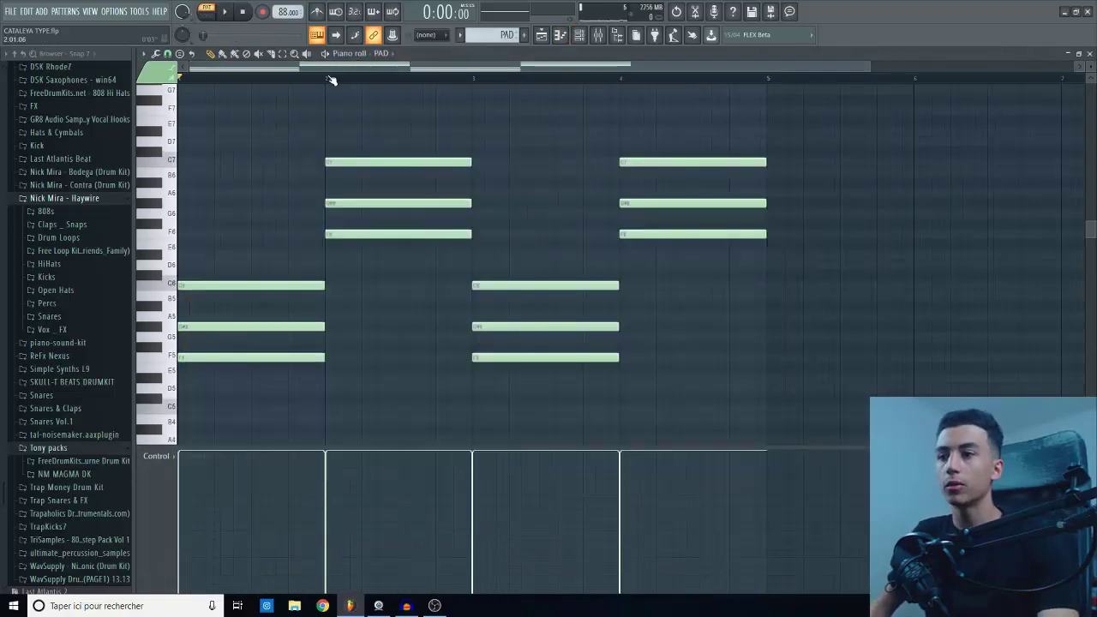
{"action": "key", "text": "space"}
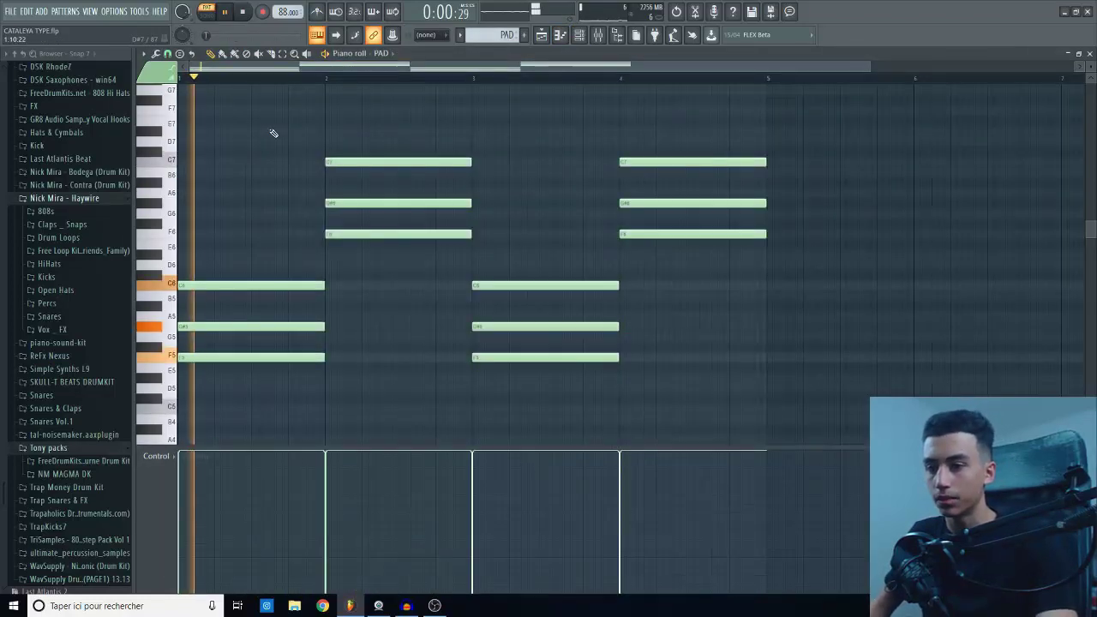
{"action": "scroll", "coordinate": [397, 202], "scroll_direction": "down", "scroll_amount": 2}
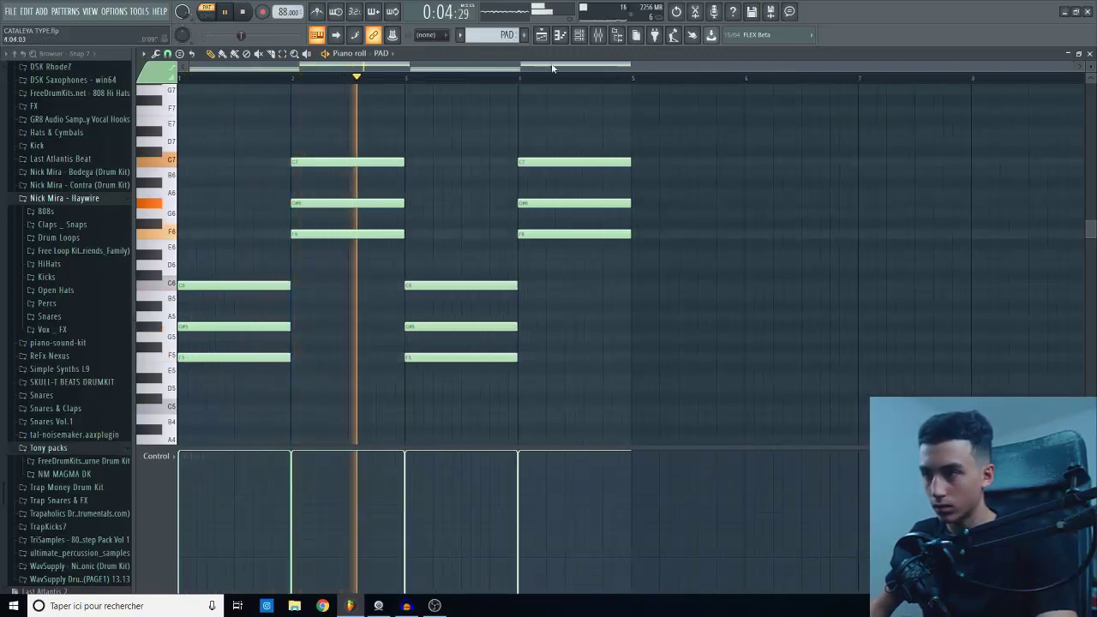
{"action": "key", "text": "F6"}
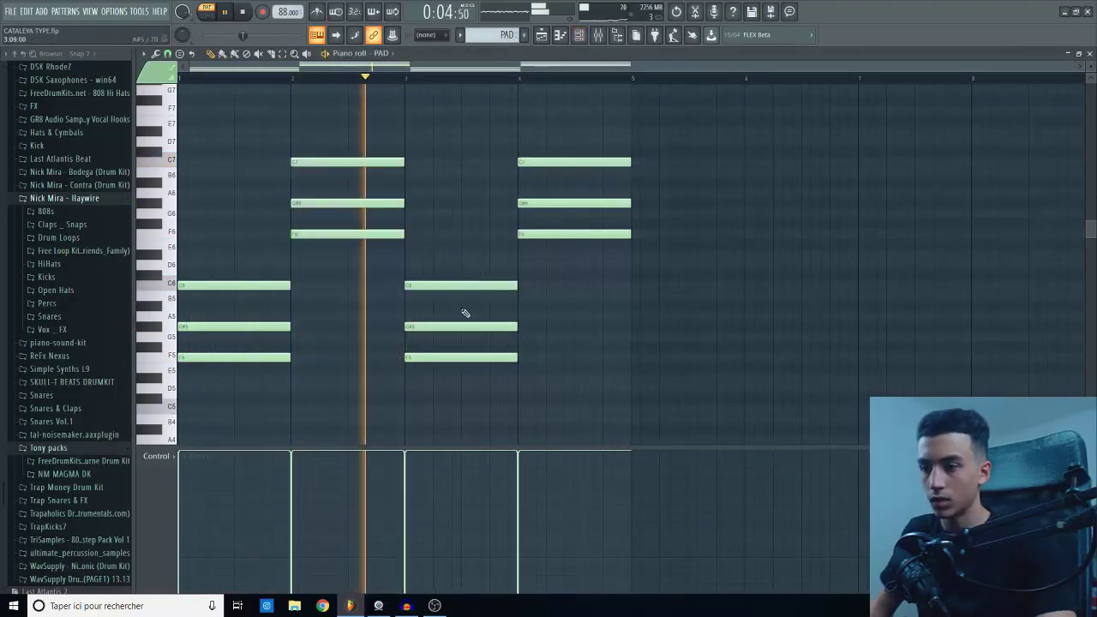
Step: Stop the PAD playback, check the chord notes up close and return to the Playlist
{"action": "key", "text": "space"}
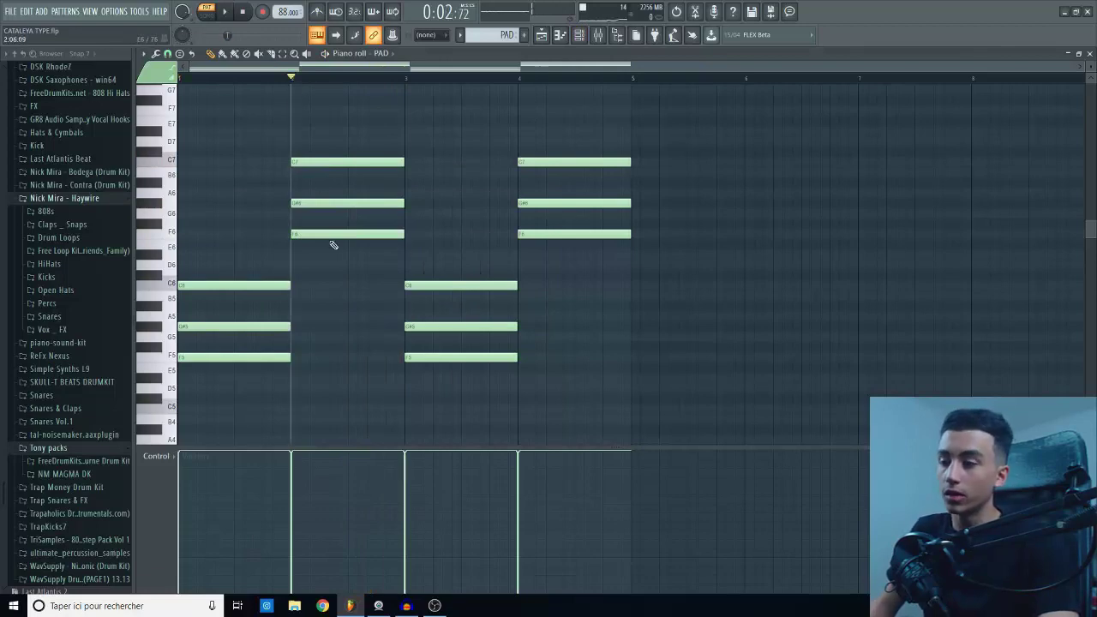
{"action": "scroll", "coordinate": [476, 228], "scroll_direction": "up", "scroll_amount": 2}
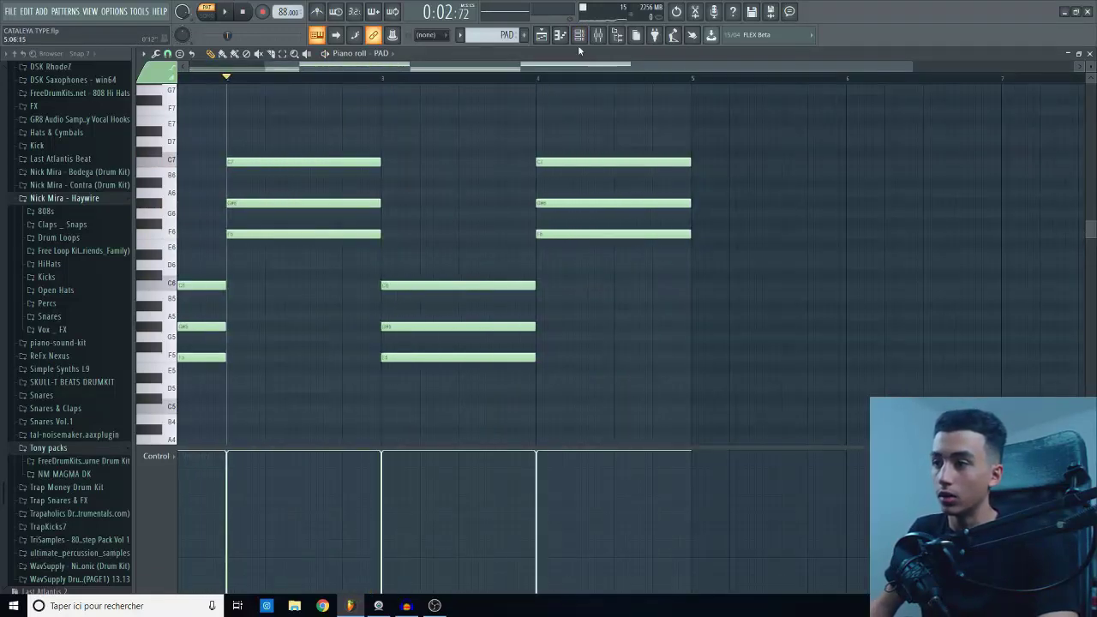
{"action": "key", "text": "F6"}
{"action": "left_click", "coordinate": [540, 38]}
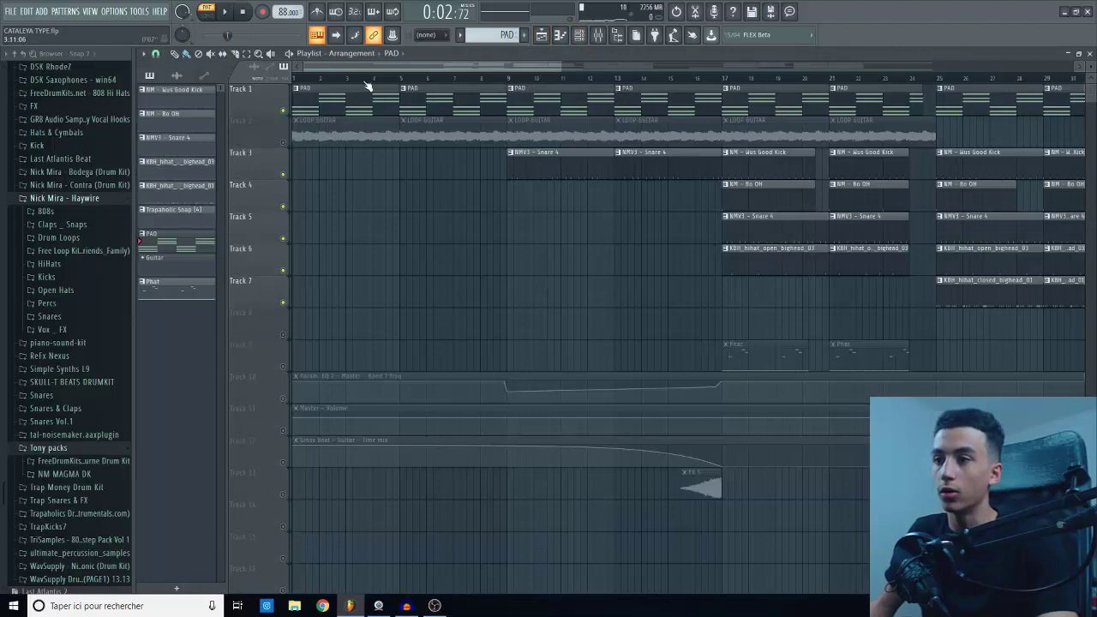
Step: Play Track 2's guitar loop from bar 17 with only Track 12's Gross Beat automation active, then re-enable all tracks
{"action": "right_click", "coordinate": [283, 143]}
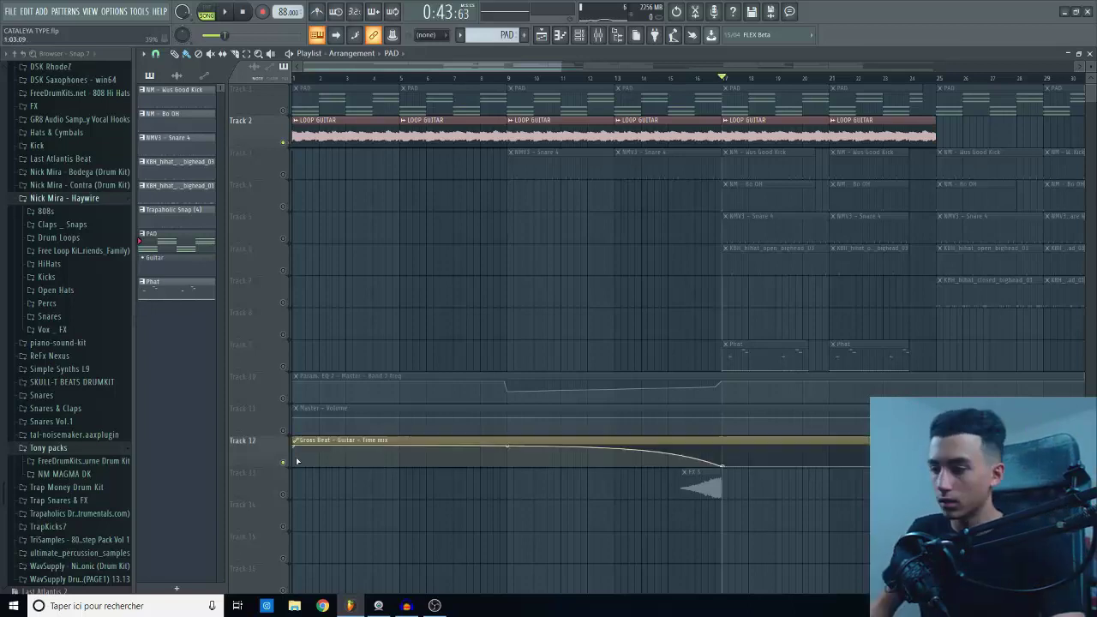
{"action": "key", "text": "space"}
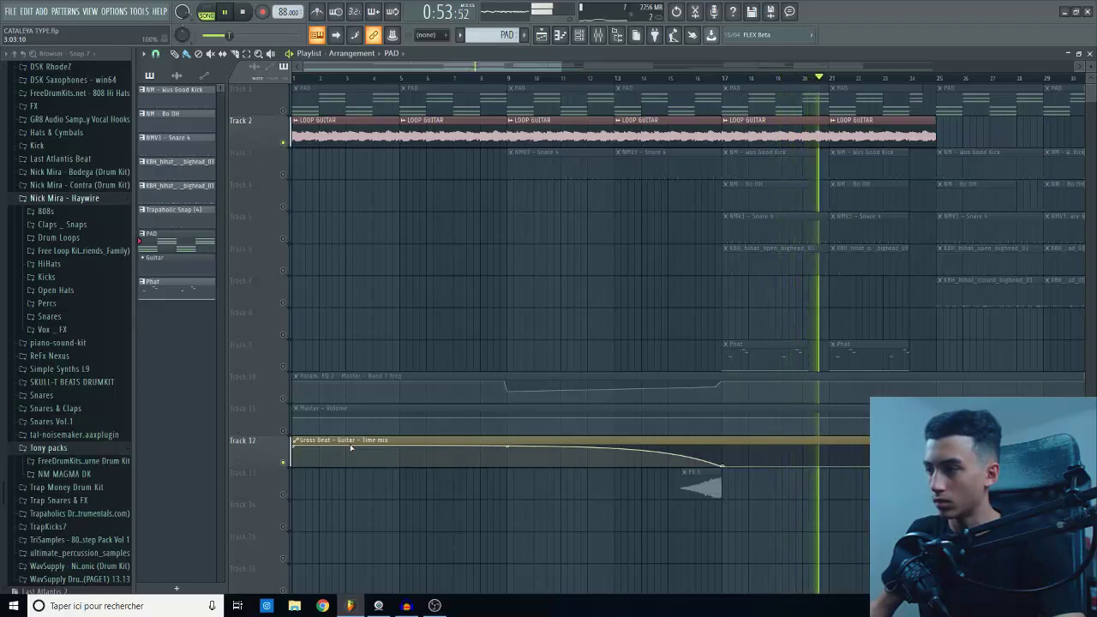
{"action": "key", "text": "space"}
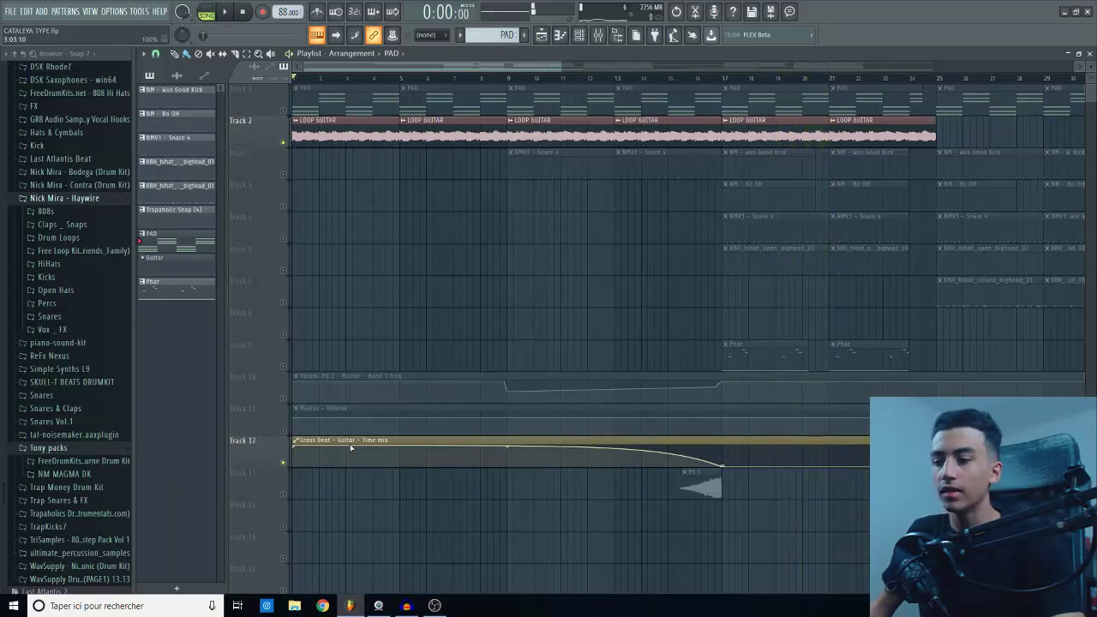
{"action": "right_click", "coordinate": [285, 463]}
{"action": "right_click", "coordinate": [287, 464]}
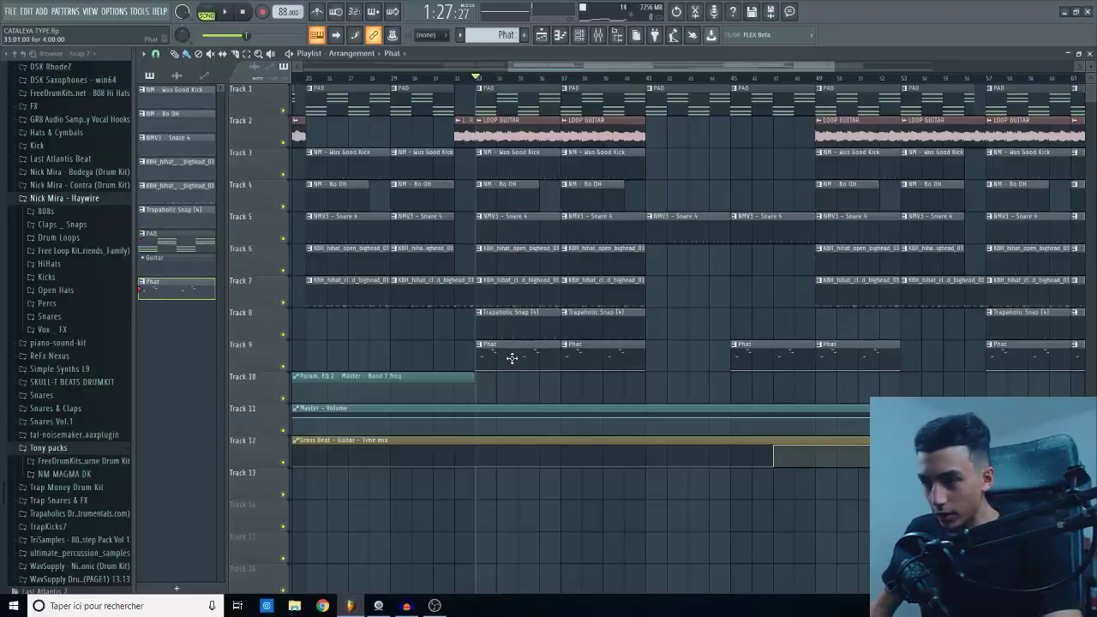
Step: Open Track 9's Phat pattern in the piano roll and examine its F5 notes and the higher slide notes
{"action": "double_click", "coordinate": [512, 358]}
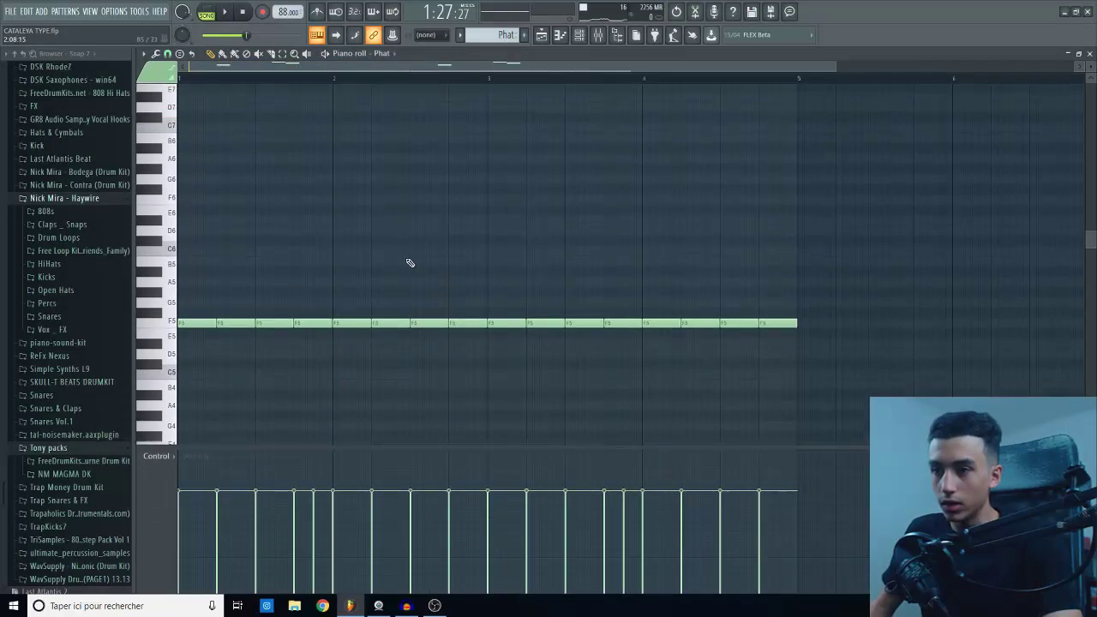
{"action": "scroll", "coordinate": [408, 263], "scroll_direction": "down", "scroll_amount": 2}
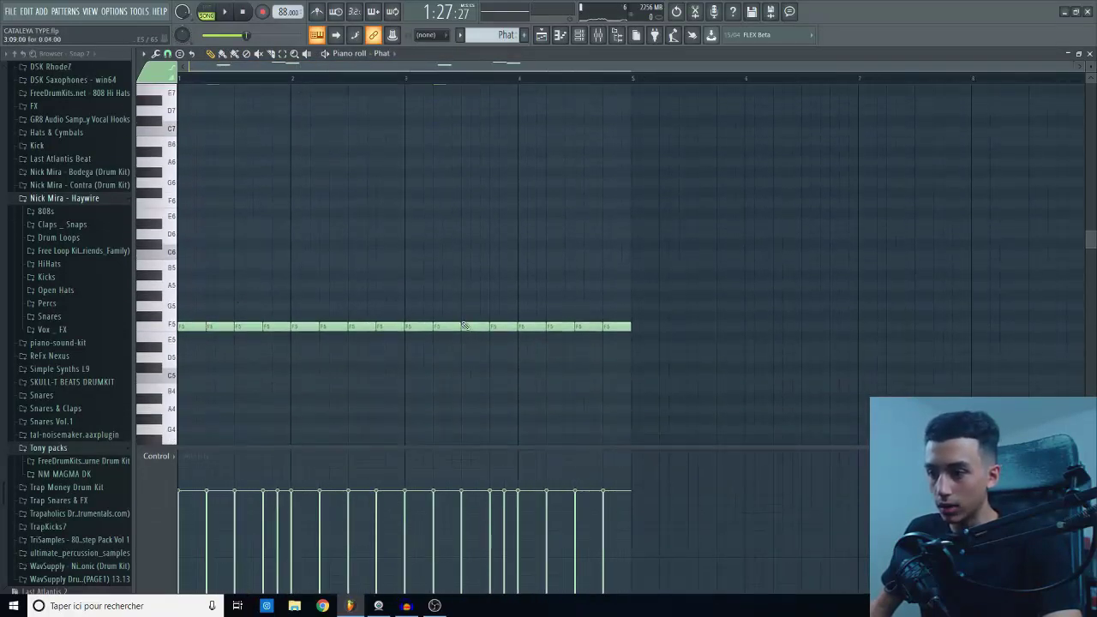
{"action": "scroll", "coordinate": [437, 322], "scroll_direction": "up", "scroll_amount": 3}
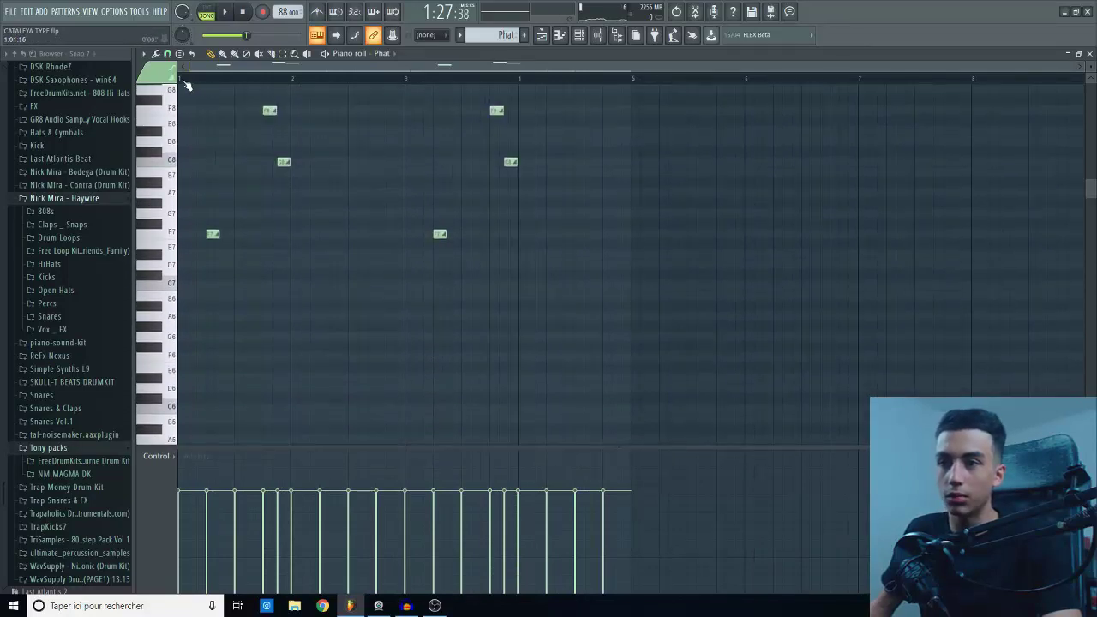
Step: Check the note properties of the C8 slide note in bar 1 and play the Phat pattern
{"action": "double_click", "coordinate": [284, 161]}
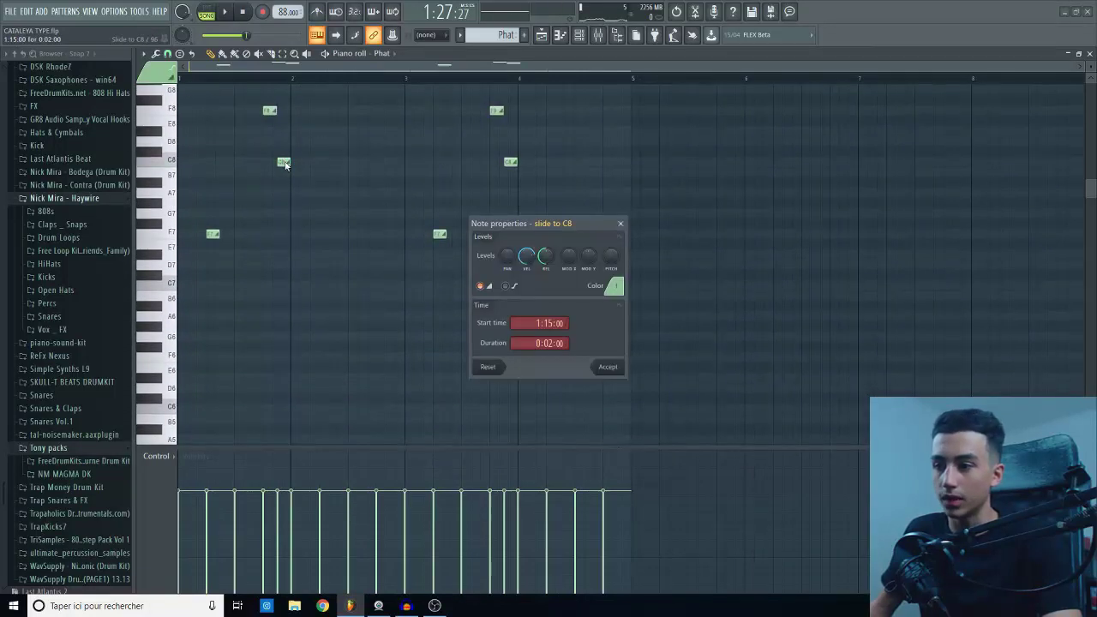
{"action": "left_click", "coordinate": [621, 224]}
{"action": "scroll", "coordinate": [348, 212], "scroll_direction": "down", "scroll_amount": 2}
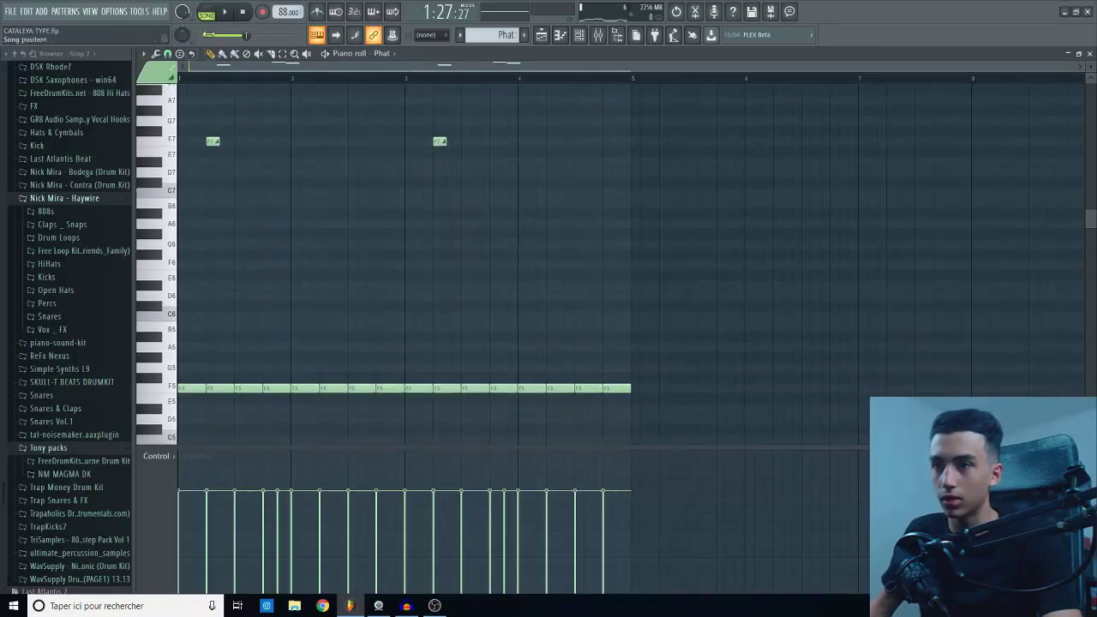
{"action": "key", "text": "space"}
{"action": "scroll", "coordinate": [289, 205], "scroll_direction": "up", "scroll_amount": 3}
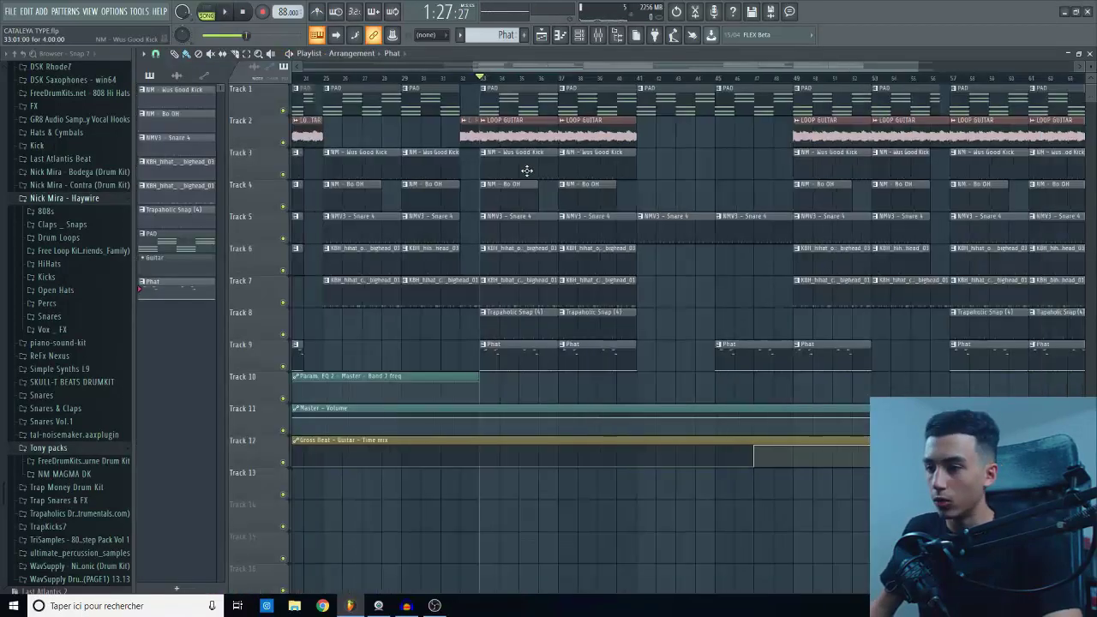
Step: Open the Mixer and inspect the Fruity parametric EQ 2 and Fruity Limiter on the Master track
{"action": "left_click", "coordinate": [598, 32]}
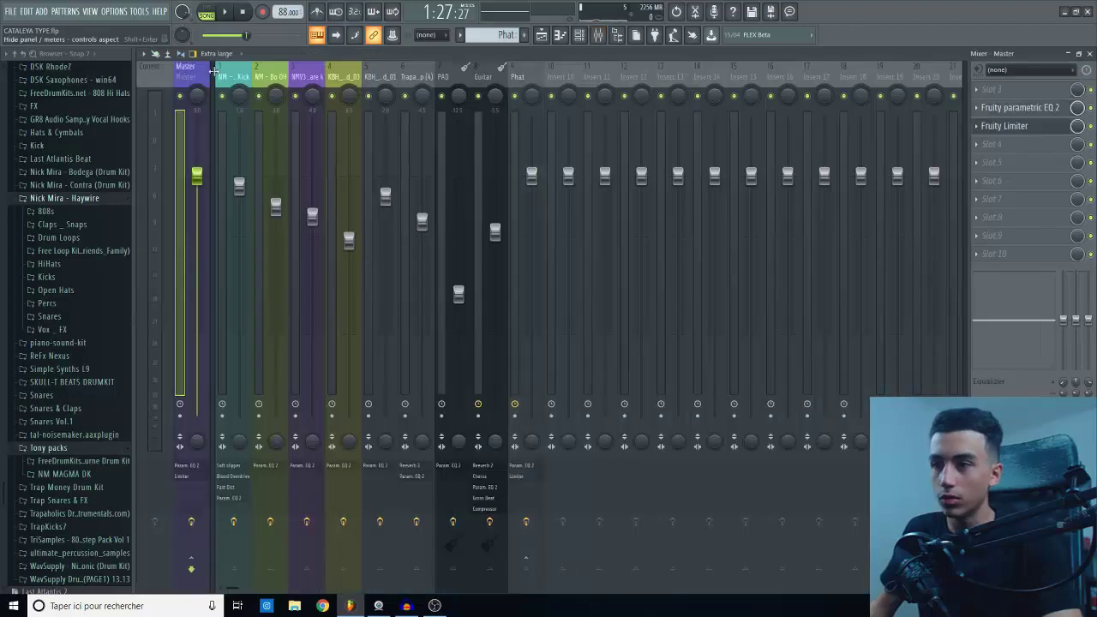
{"action": "left_click", "coordinate": [1018, 108]}
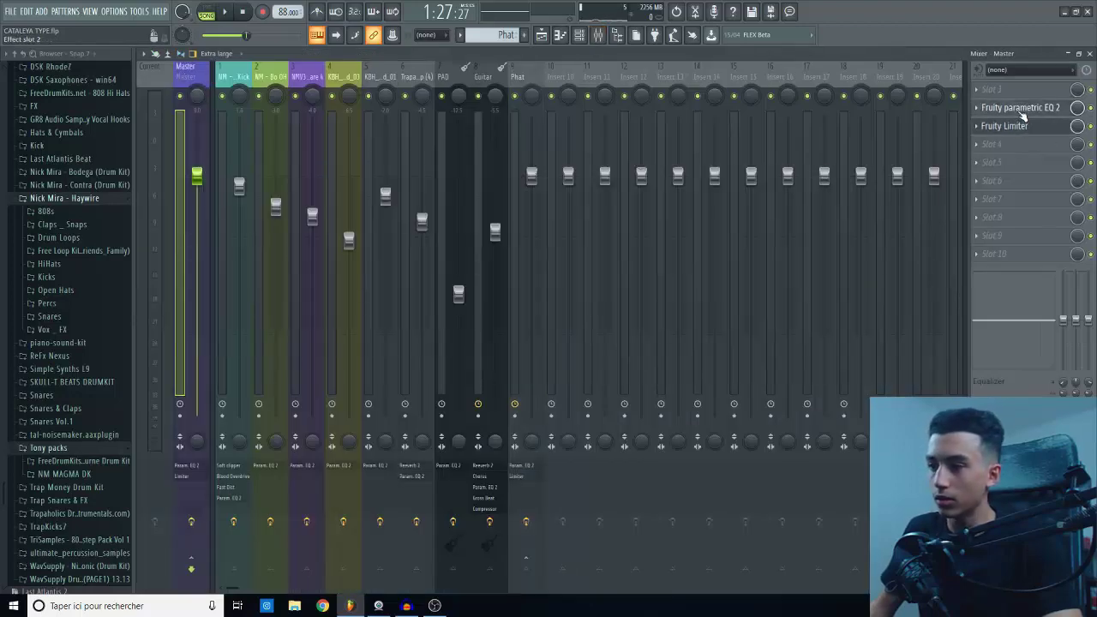
{"action": "left_click", "coordinate": [1028, 127]}
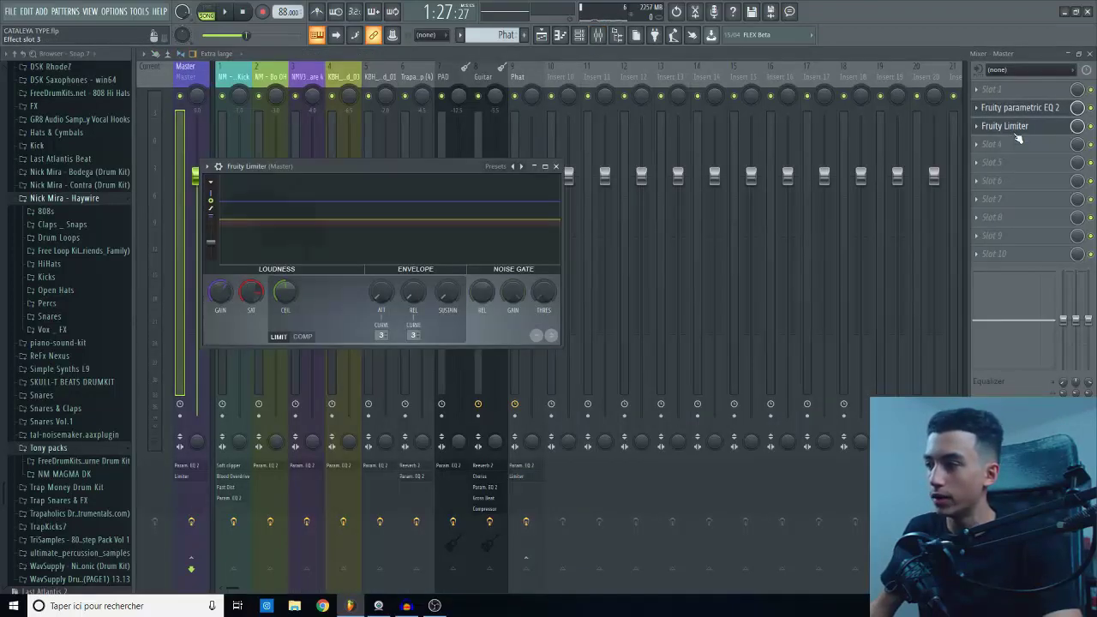
{"action": "left_click", "coordinate": [1019, 128]}
{"action": "left_click", "coordinate": [1007, 126]}
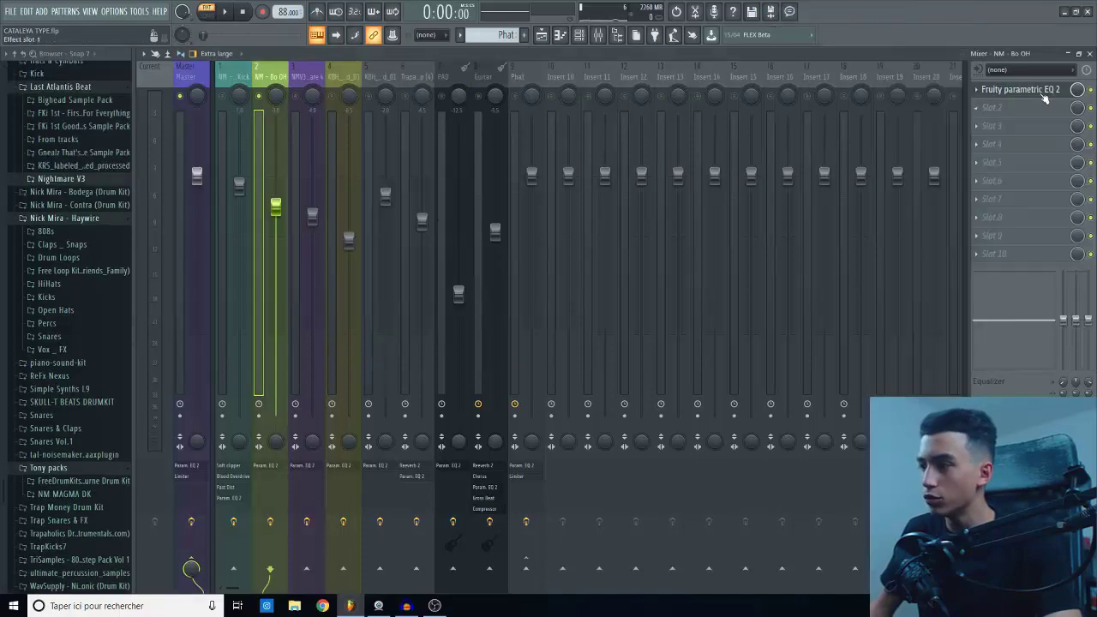
Step: Inspect the Fruity parametric EQ 2 settings on the NM - Bo OH and NMV3 - Snare 4 mixer tracks
{"action": "left_click", "coordinate": [1042, 93]}
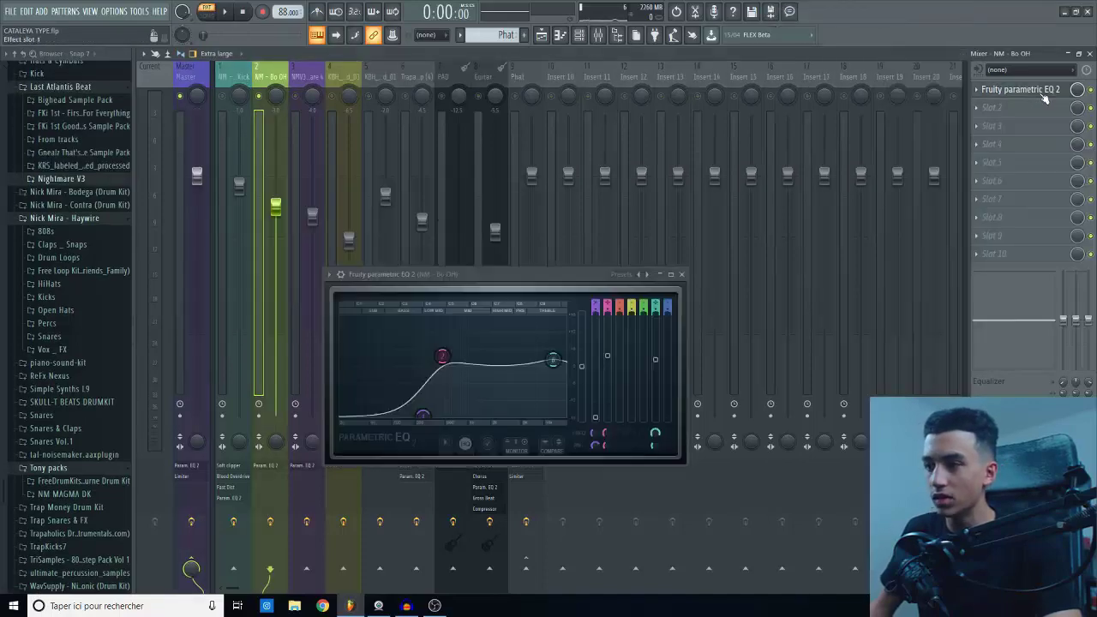
{"action": "left_click", "coordinate": [280, 77]}
{"action": "left_click", "coordinate": [306, 88]}
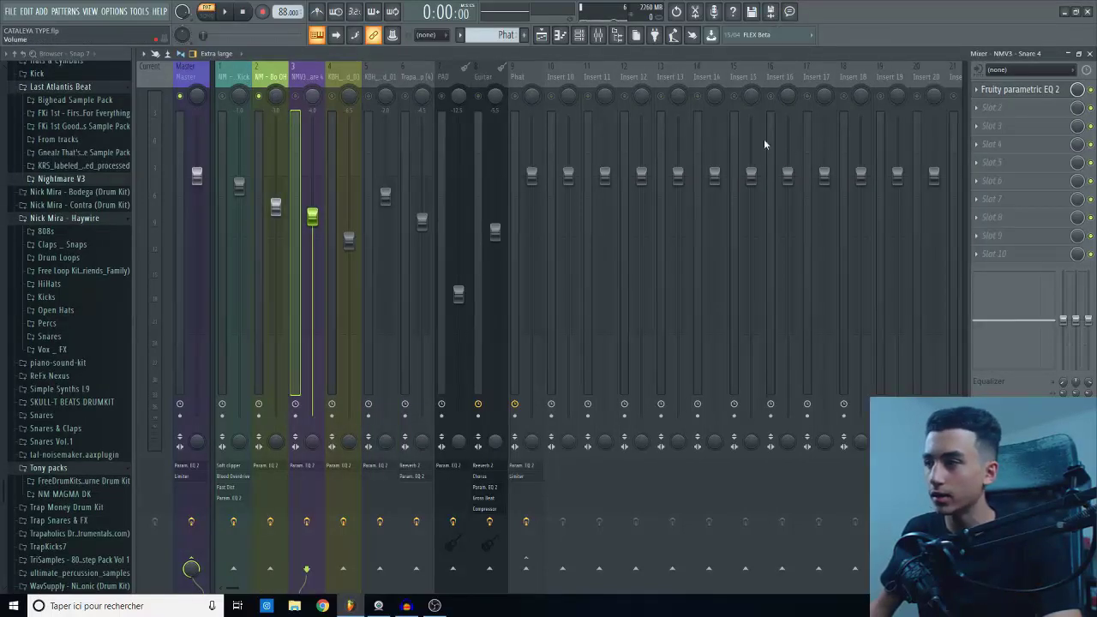
{"action": "left_click", "coordinate": [998, 92]}
{"action": "left_click", "coordinate": [998, 93]}
{"action": "left_click", "coordinate": [998, 92]}
{"action": "left_click", "coordinate": [998, 92]}
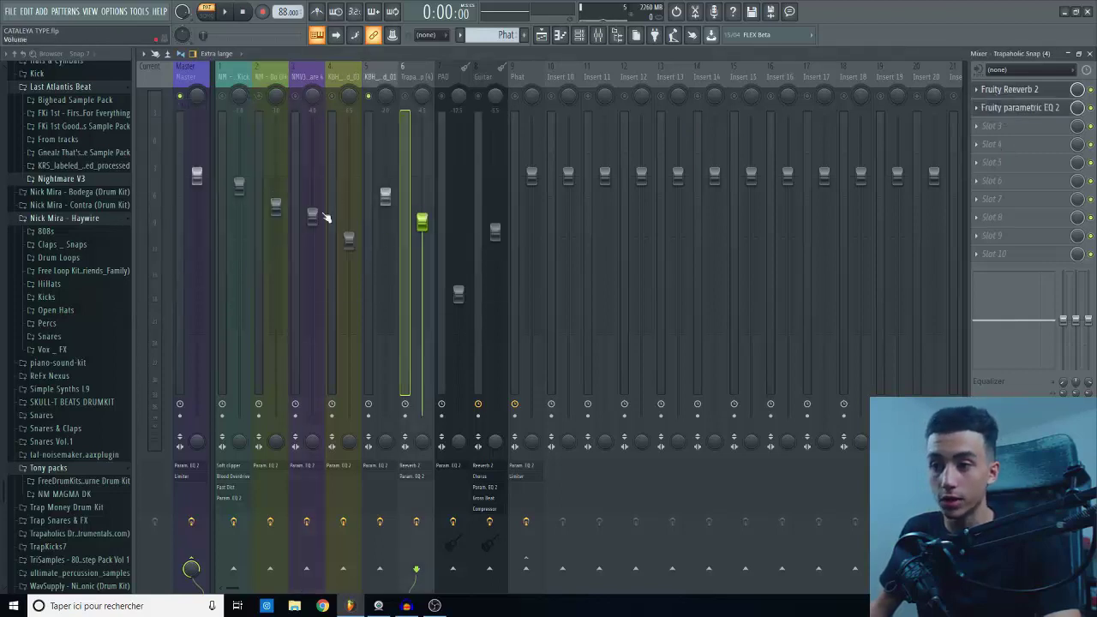
Step: Solo the Trapaholic Snap (4) mixer track and inspect its Fruity Reeverb 2 and Fruity parametric EQ 2
{"action": "right_click", "coordinate": [404, 95]}
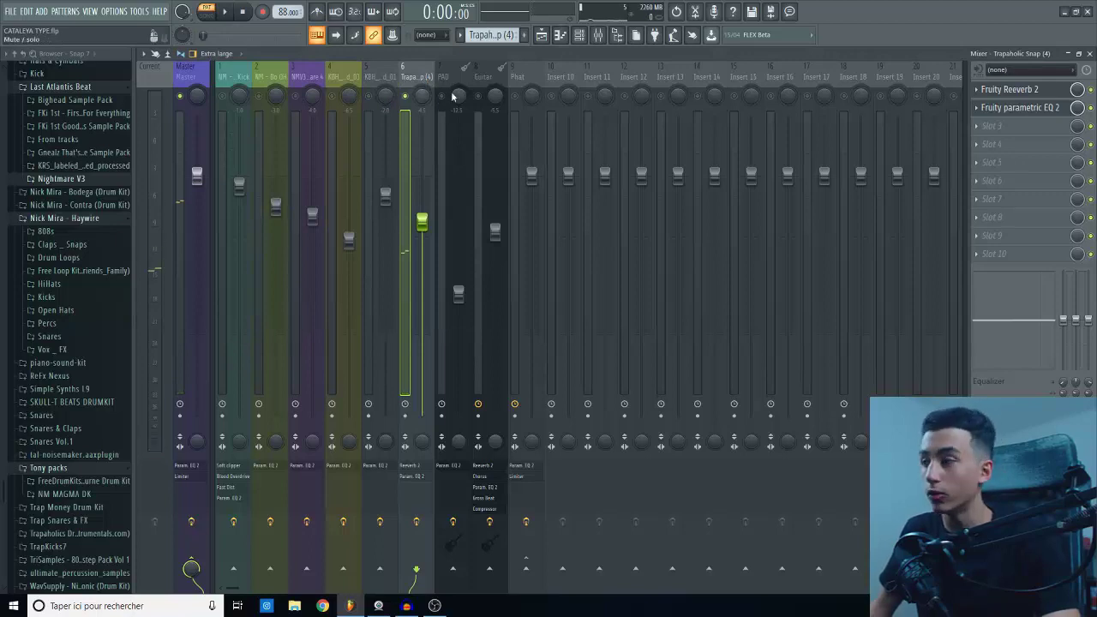
{"action": "left_click", "coordinate": [1022, 109]}
{"action": "left_click", "coordinate": [1017, 95]}
{"action": "left_click", "coordinate": [1018, 94]}
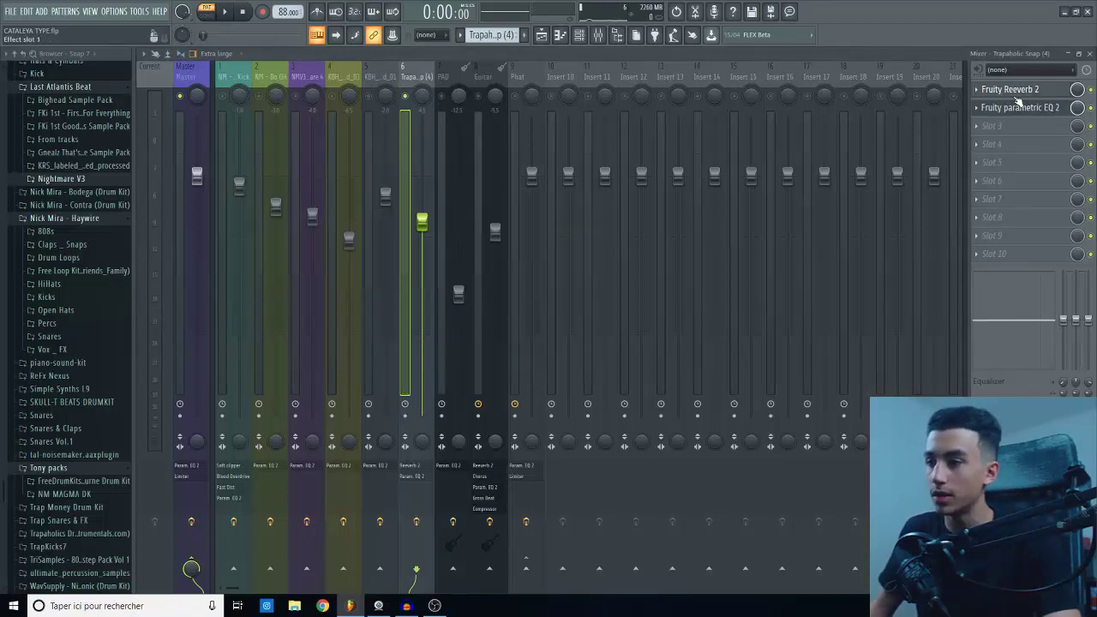
{"action": "left_click", "coordinate": [1019, 109]}
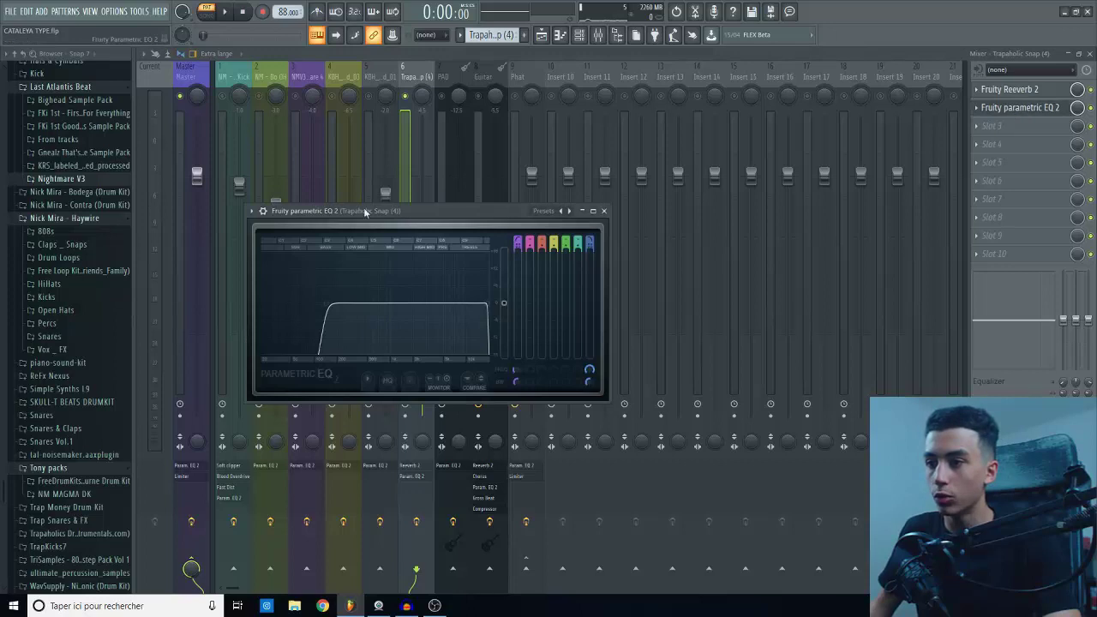
Step: Select the PAD mixer track and inspect its Fruity parametric EQ 2 curve
{"action": "left_click", "coordinate": [443, 79]}
{"action": "right_click", "coordinate": [449, 92]}
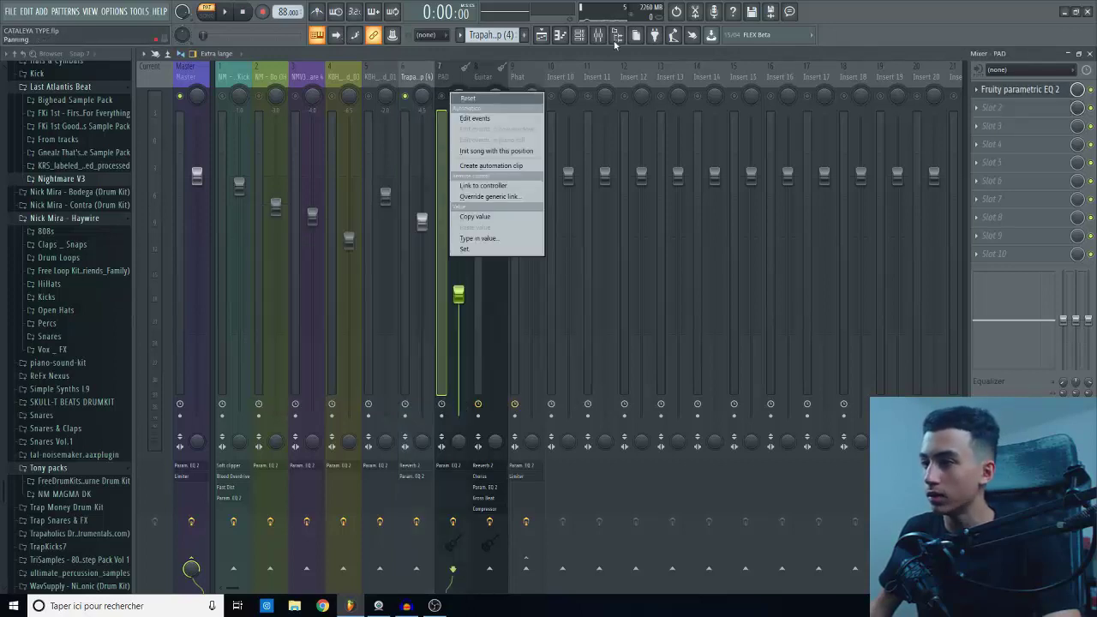
{"action": "left_click", "coordinate": [473, 73]}
{"action": "left_click", "coordinate": [1018, 89]}
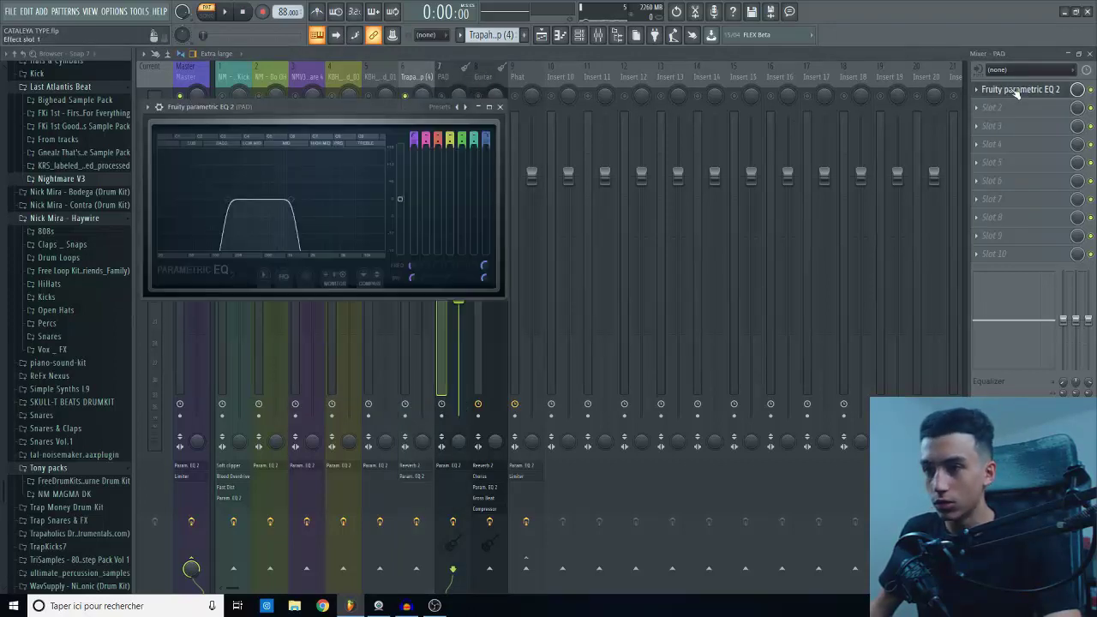
Step: Select the Guitar mixer track and inspect its Fruity Reeverb 2 and Fruity Chorus settings
{"action": "left_click", "coordinate": [478, 77]}
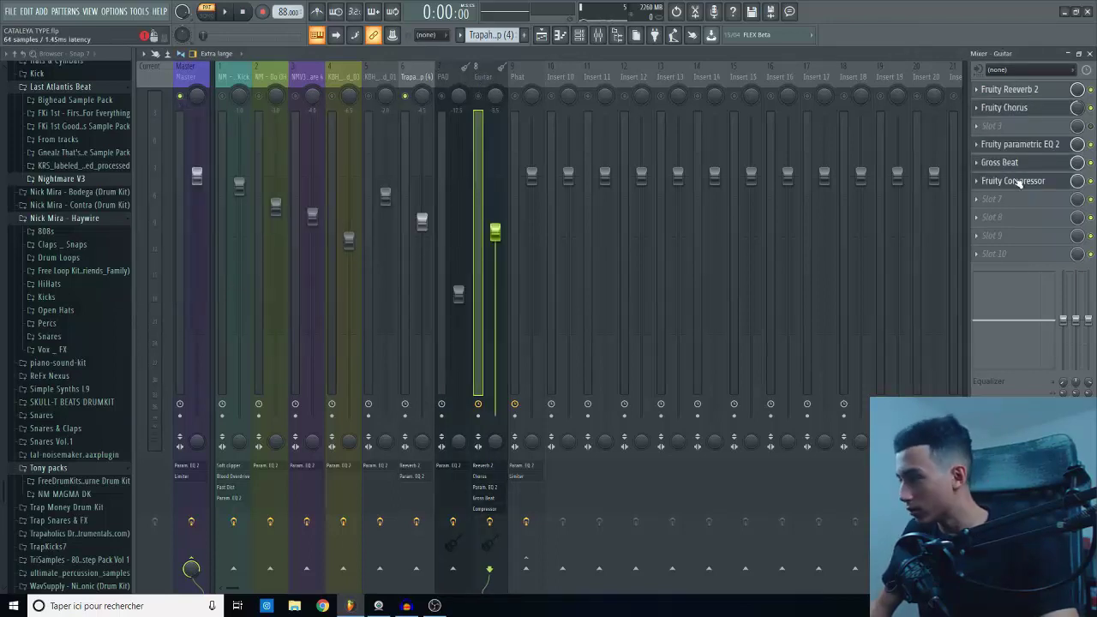
{"action": "left_click", "coordinate": [1016, 89]}
{"action": "left_click", "coordinate": [1017, 89]}
{"action": "left_click", "coordinate": [1023, 108]}
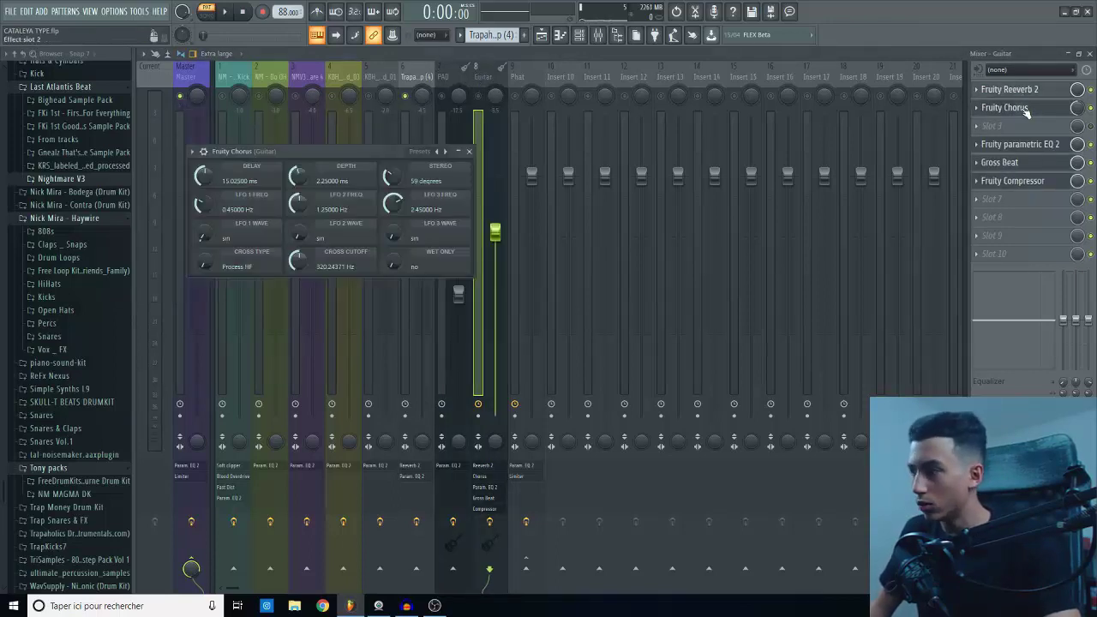
{"action": "left_click", "coordinate": [1025, 108]}
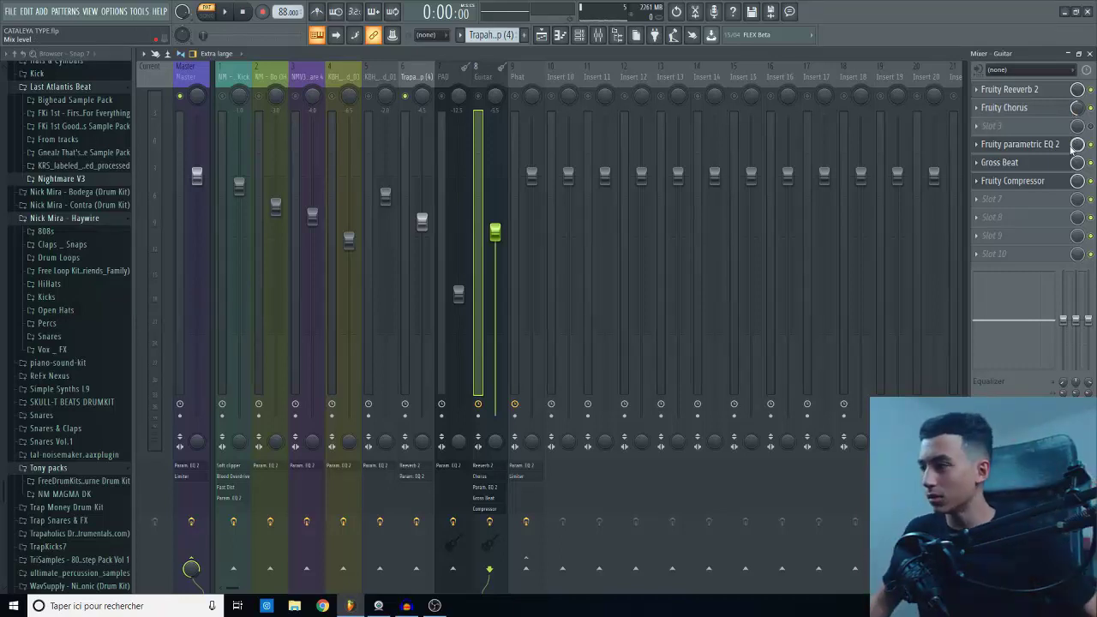
Step: Inspect the Guitar track's Fruity parametric EQ 2, Gross Beat and Fruity Compressor settings
{"action": "left_click", "coordinate": [1020, 144]}
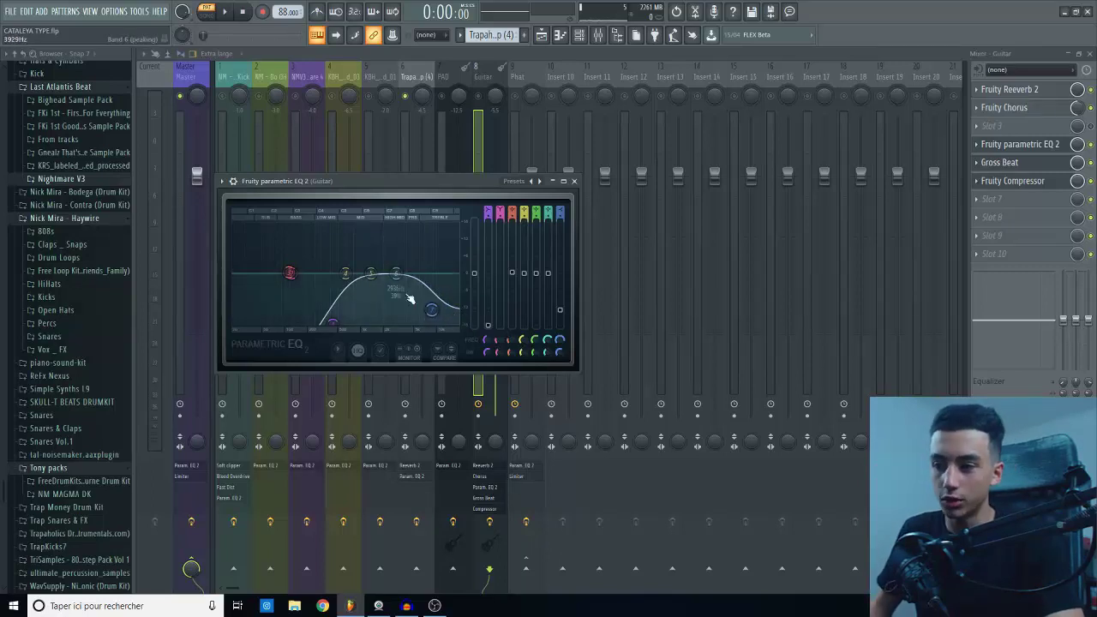
{"action": "left_click", "coordinate": [1018, 162]}
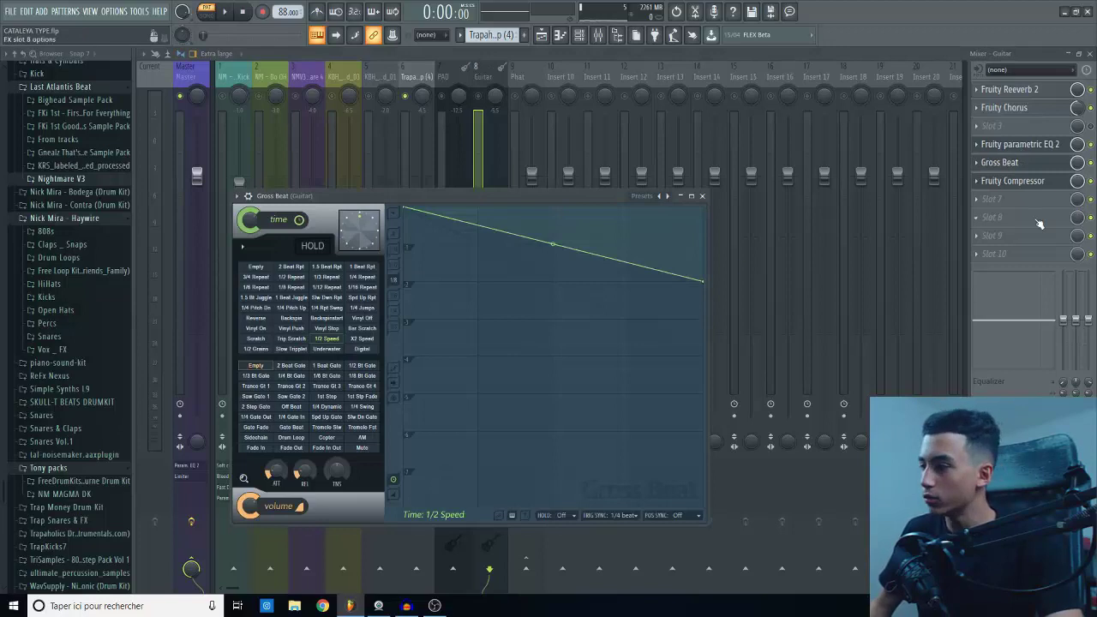
{"action": "left_click", "coordinate": [1033, 181]}
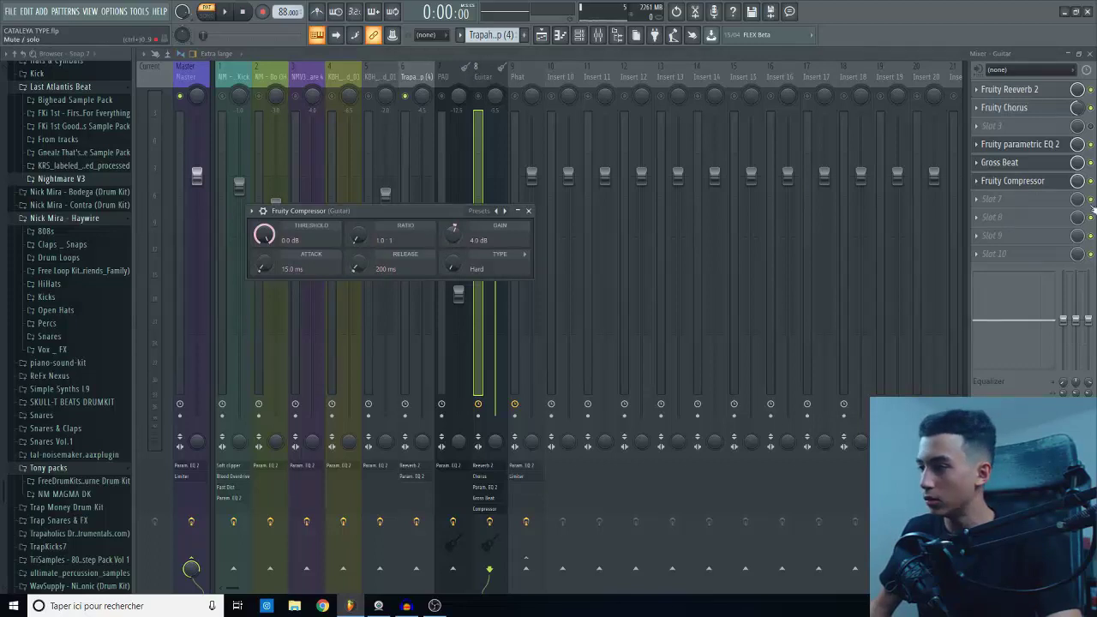
Step: Select the Phat mixer track and inspect its Fruity parametric EQ 2 and Fruity Limiter
{"action": "key", "text": "Right"}
{"action": "left_click", "coordinate": [1050, 95]}
{"action": "left_click", "coordinate": [1050, 95]}
{"action": "left_click", "coordinate": [1021, 110]}
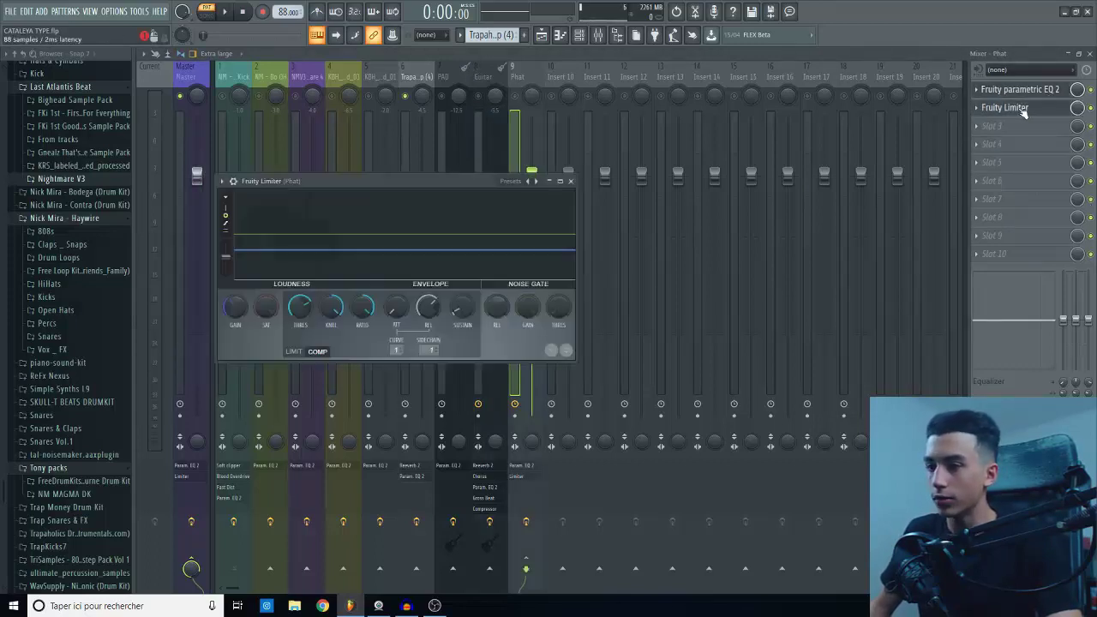
{"action": "left_click_drag", "start_coordinate": [428, 206], "coordinate": [579, 259]}
Step: Return to the Playlist and play the full arrangement from bar 1
{"action": "key", "text": "F5"}
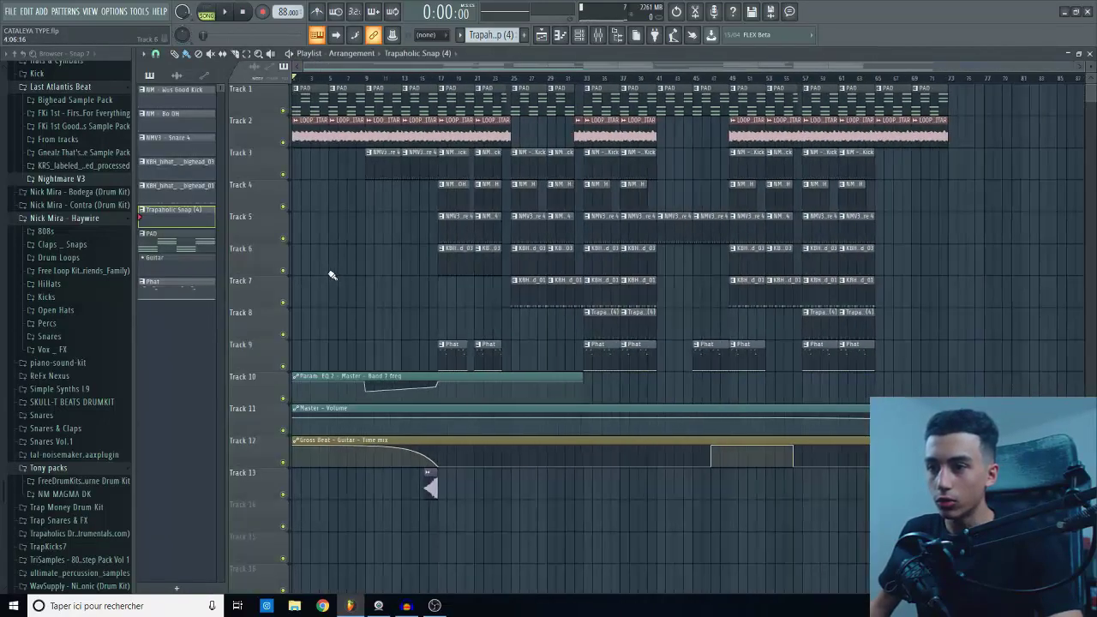
{"action": "scroll", "coordinate": [338, 169], "scroll_direction": "down", "scroll_amount": 3}
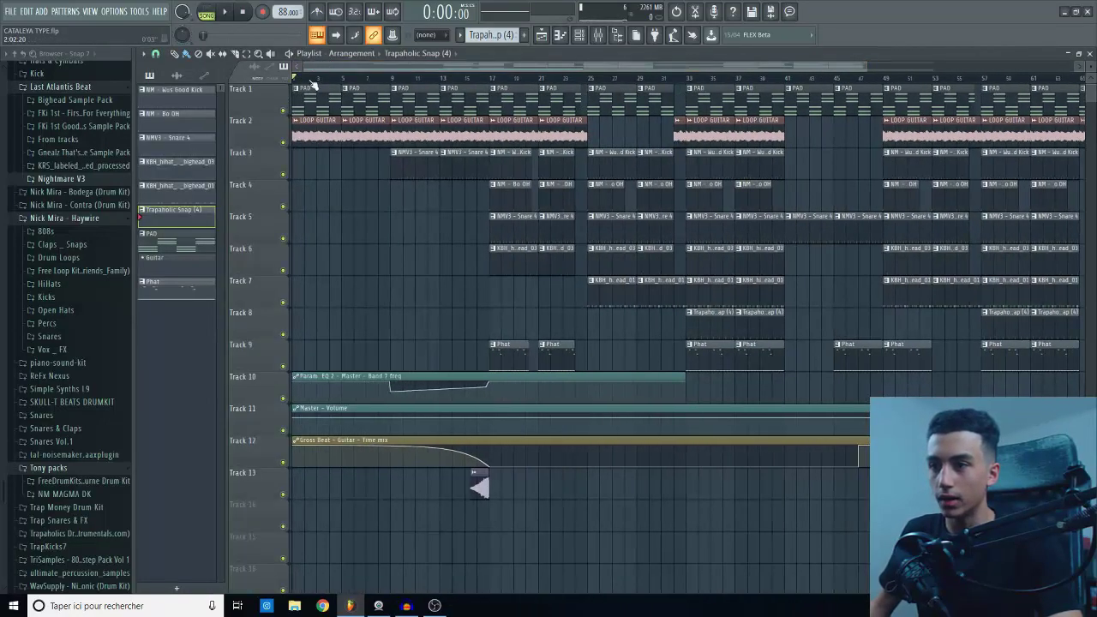
{"action": "key", "text": "space"}
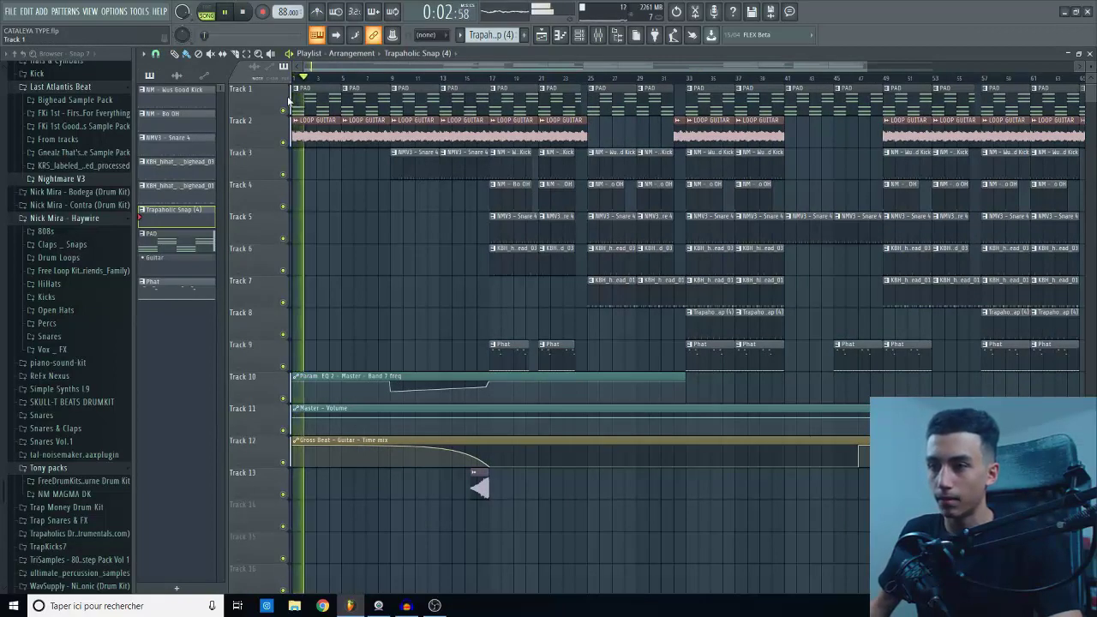
Step: Stop playback, move the song position to bar 5 and play the intro, then audition the build-up from around bar 15
{"action": "key", "text": "space"}
{"action": "left_click_drag", "start_coordinate": [327, 80], "coordinate": [341, 84]}
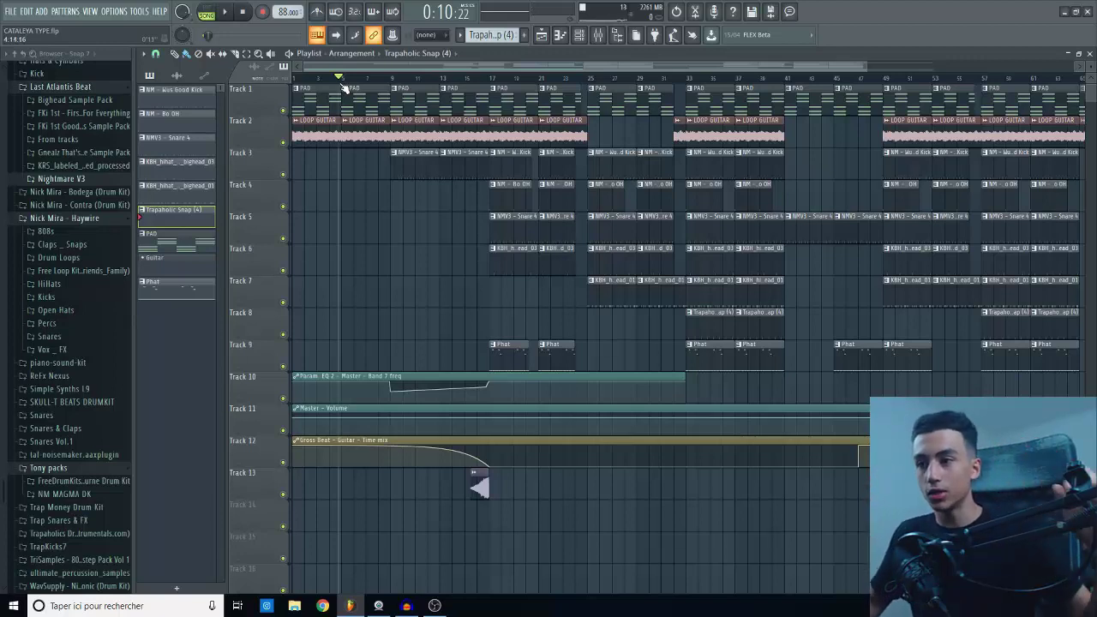
{"action": "left_click", "coordinate": [342, 84]}
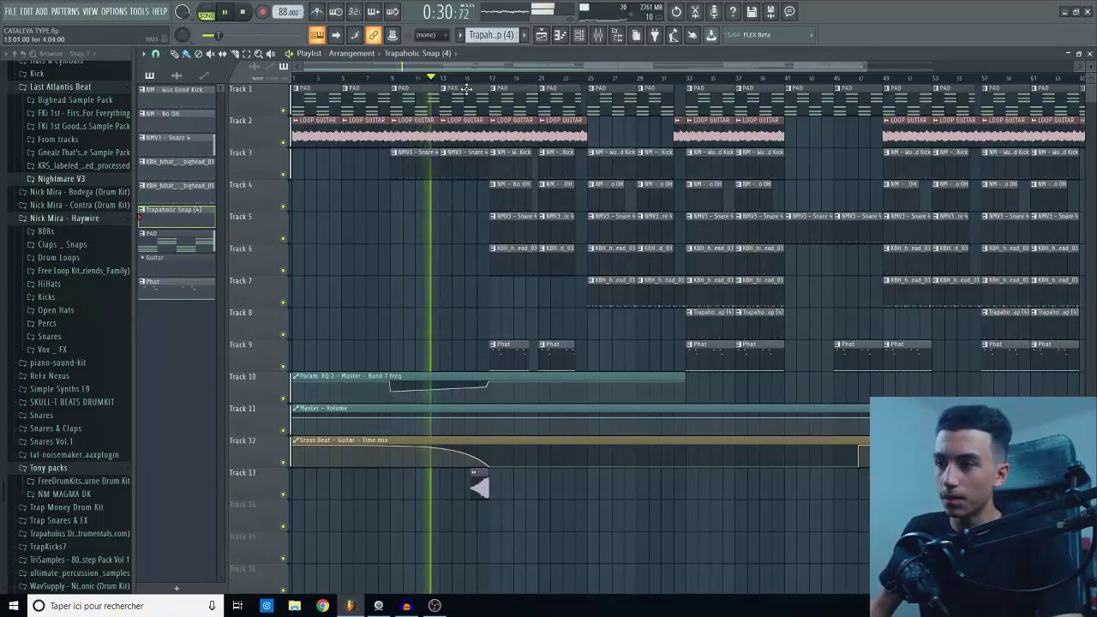
{"action": "left_click_drag", "start_coordinate": [470, 78], "coordinate": [473, 80]}
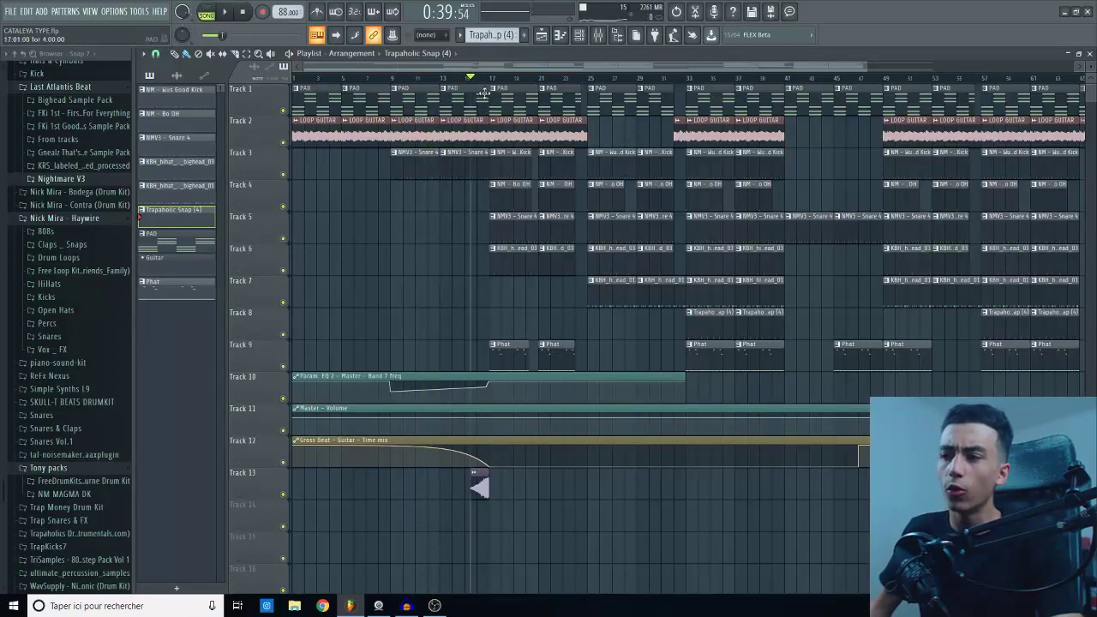
{"action": "key", "text": "space"}
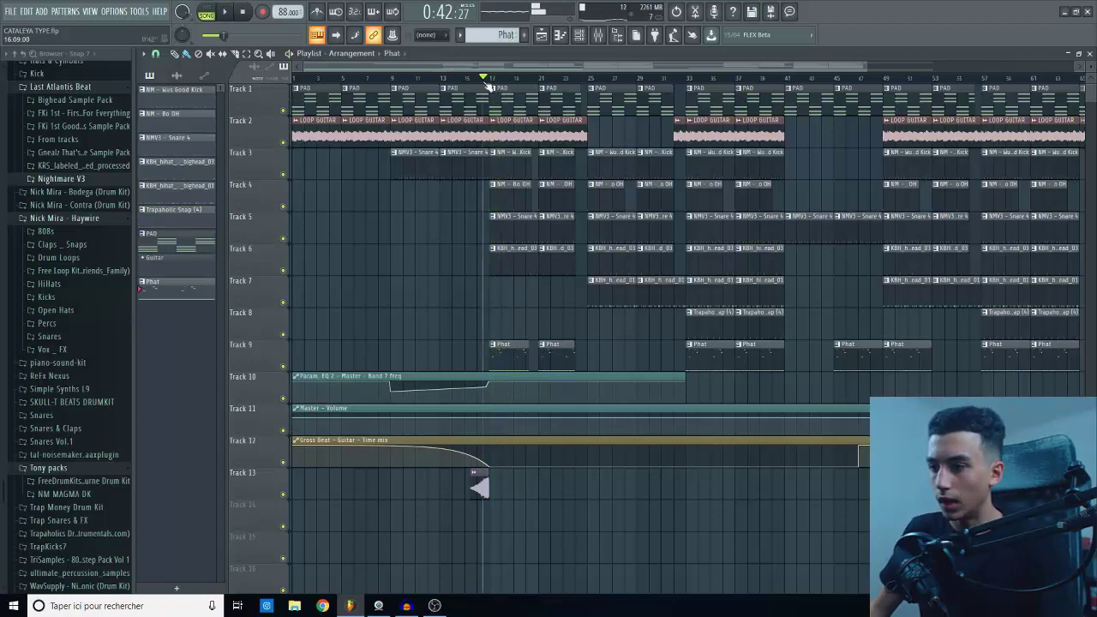
Step: Move the song position to bar 17, where the full drums and bass enter, and on to the section at bar 33
{"action": "left_click", "coordinate": [494, 84]}
{"action": "left_click", "coordinate": [493, 86]}
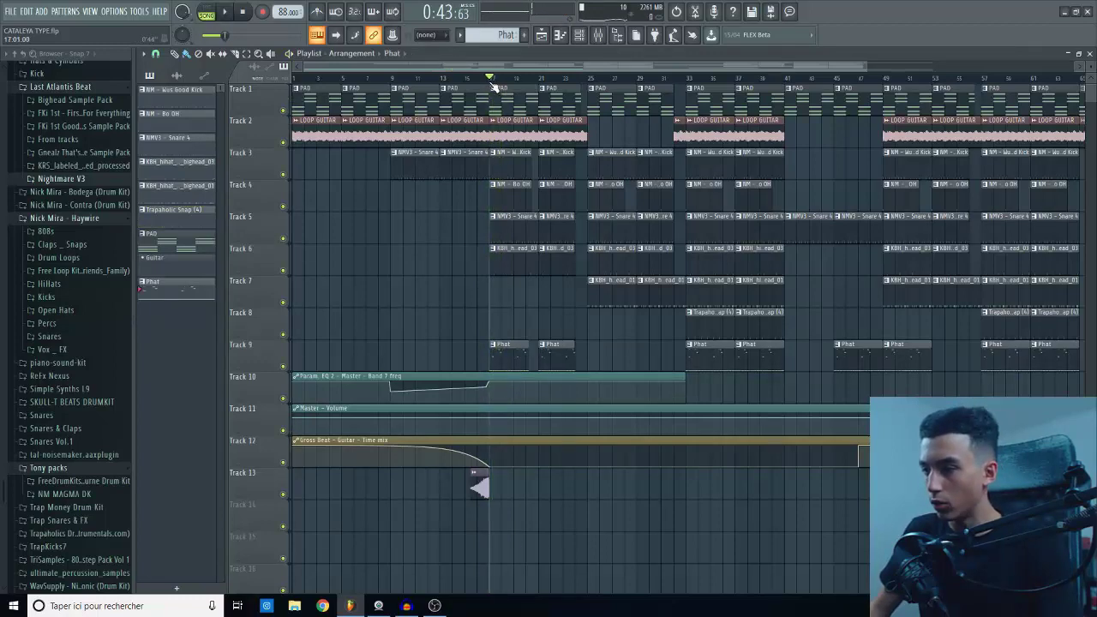
{"action": "left_click_drag", "start_coordinate": [494, 86], "coordinate": [688, 106]}
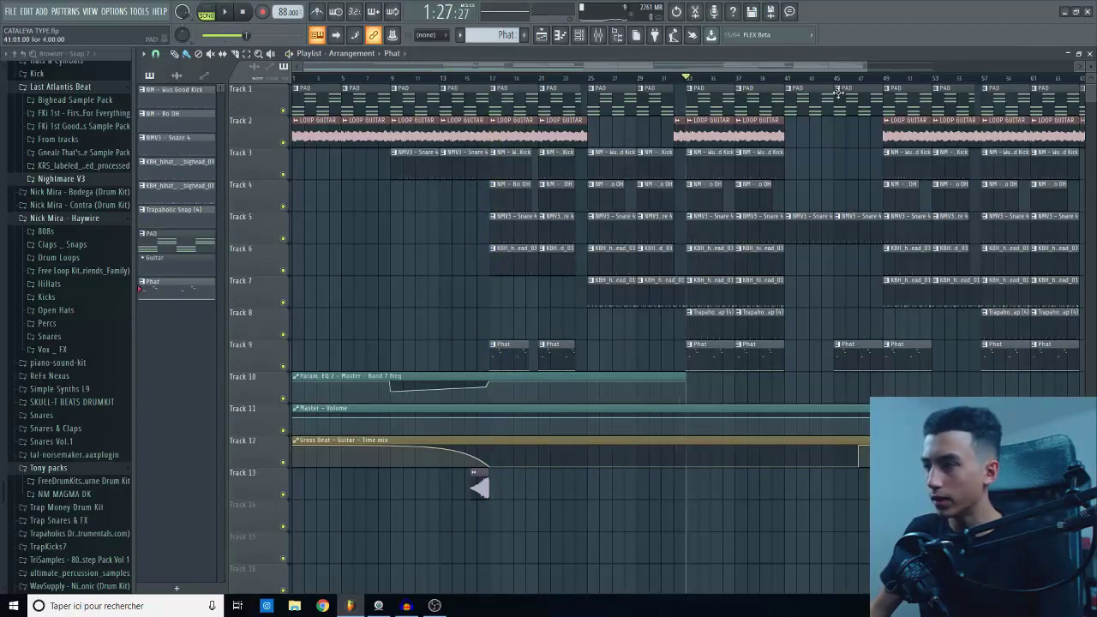
Step: Play the arrangement from bar 49, where the guitar loop and drums return, and stop after a short listen
{"action": "left_click_drag", "start_coordinate": [838, 92], "coordinate": [744, 119]}
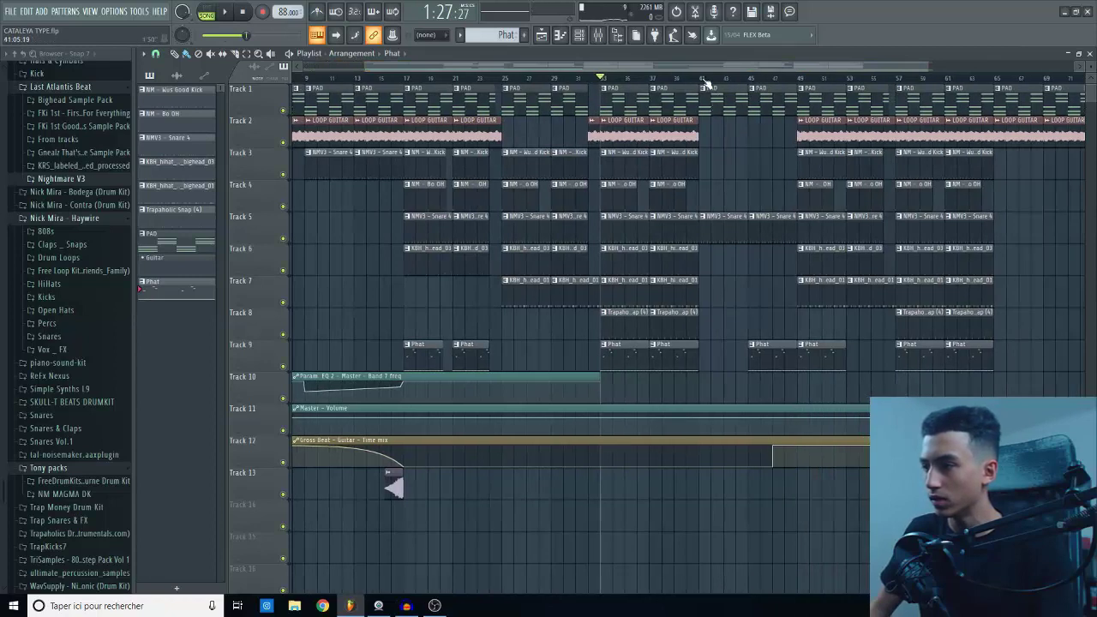
{"action": "left_click_drag", "start_coordinate": [705, 79], "coordinate": [797, 82]}
{"action": "key", "text": "space"}
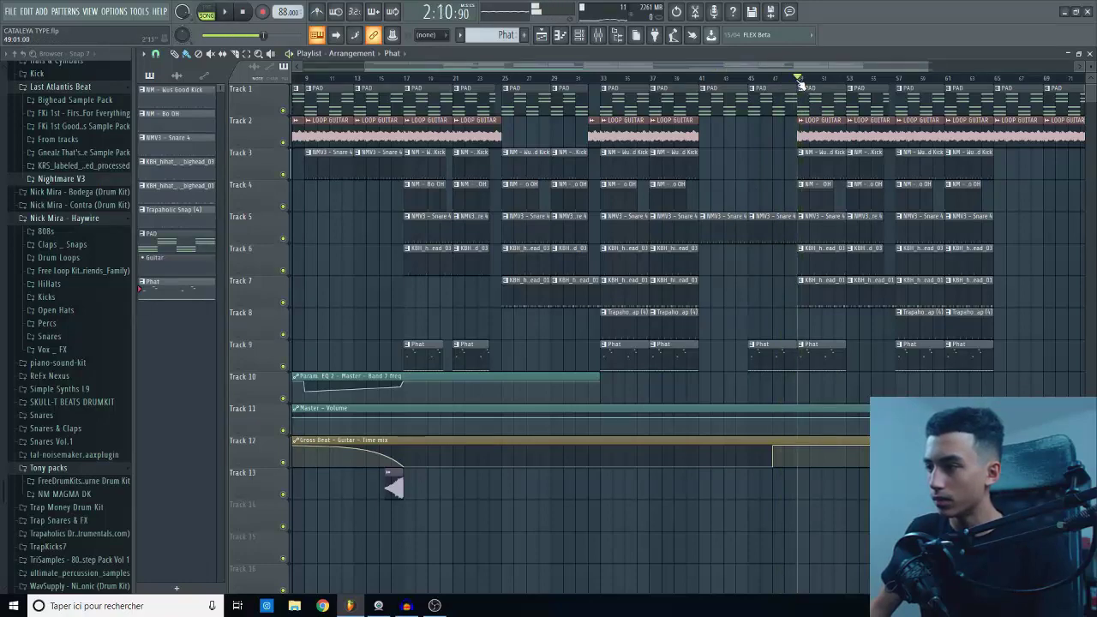
{"action": "scroll", "coordinate": [898, 283], "scroll_direction": "up", "scroll_amount": 4}
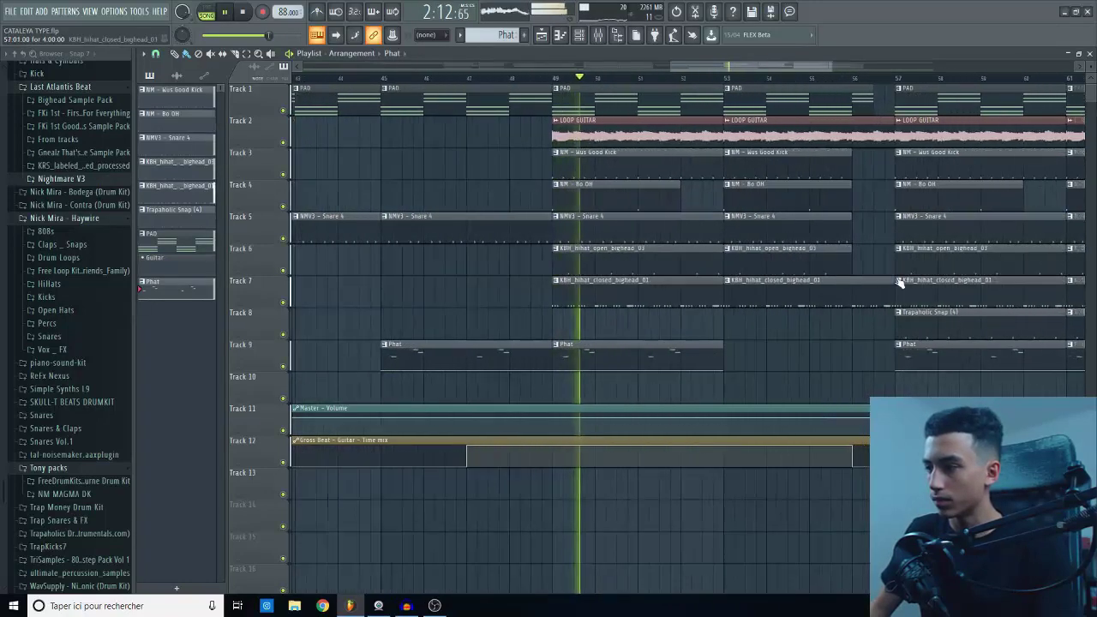
{"action": "scroll", "coordinate": [899, 283], "scroll_direction": "down", "scroll_amount": 5}
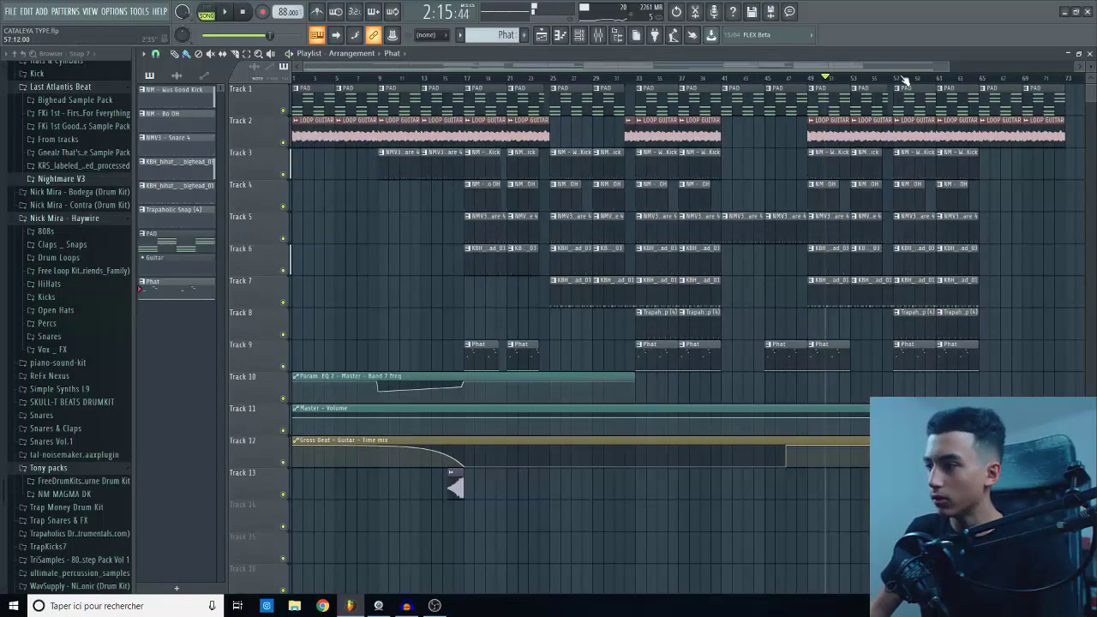
Step: Audition the drum break at bar 56 twice, playing from there into the section at bar 57
{"action": "left_click_drag", "start_coordinate": [912, 67], "coordinate": [975, 90]}
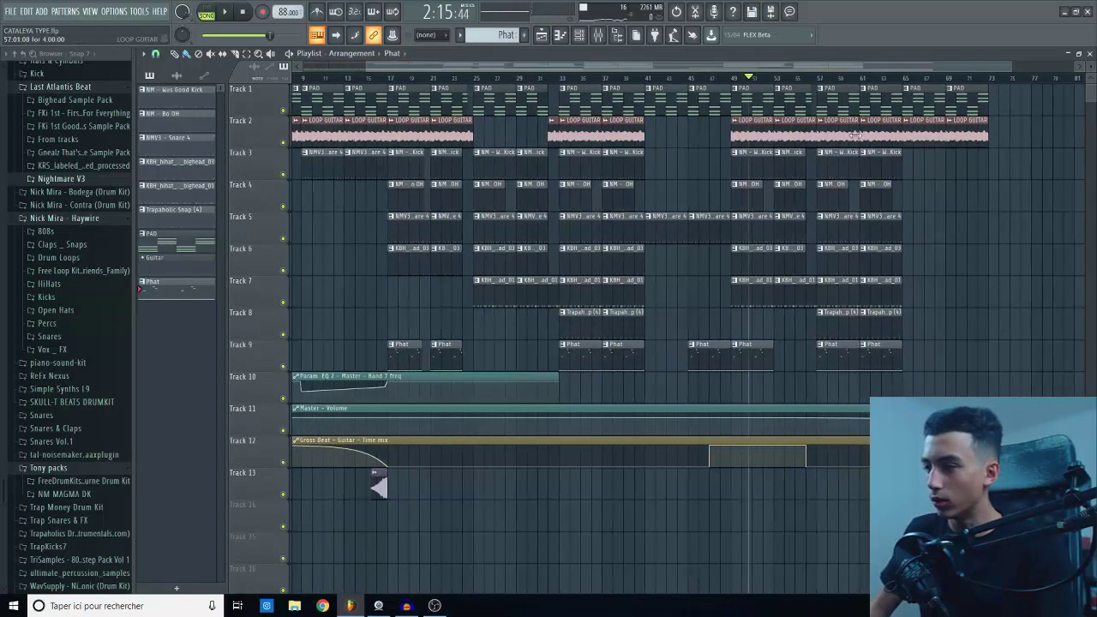
{"action": "scroll", "coordinate": [855, 135], "scroll_direction": "up", "scroll_amount": 3}
{"action": "left_click", "coordinate": [762, 83]}
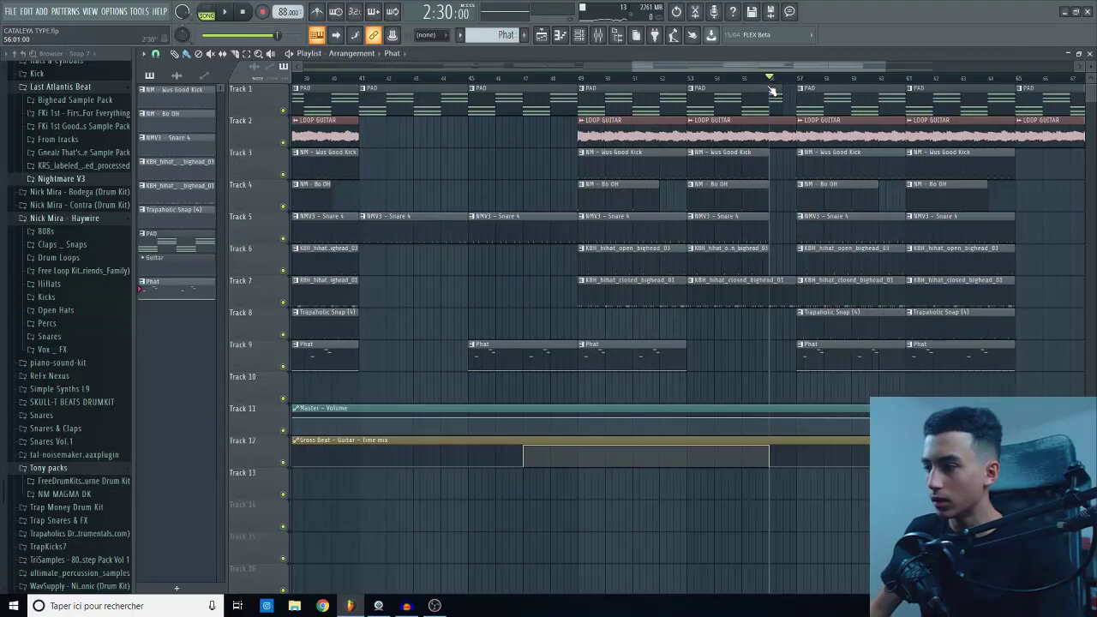
{"action": "left_click", "coordinate": [742, 89]}
{"action": "left_click_drag", "start_coordinate": [758, 96], "coordinate": [746, 97]}
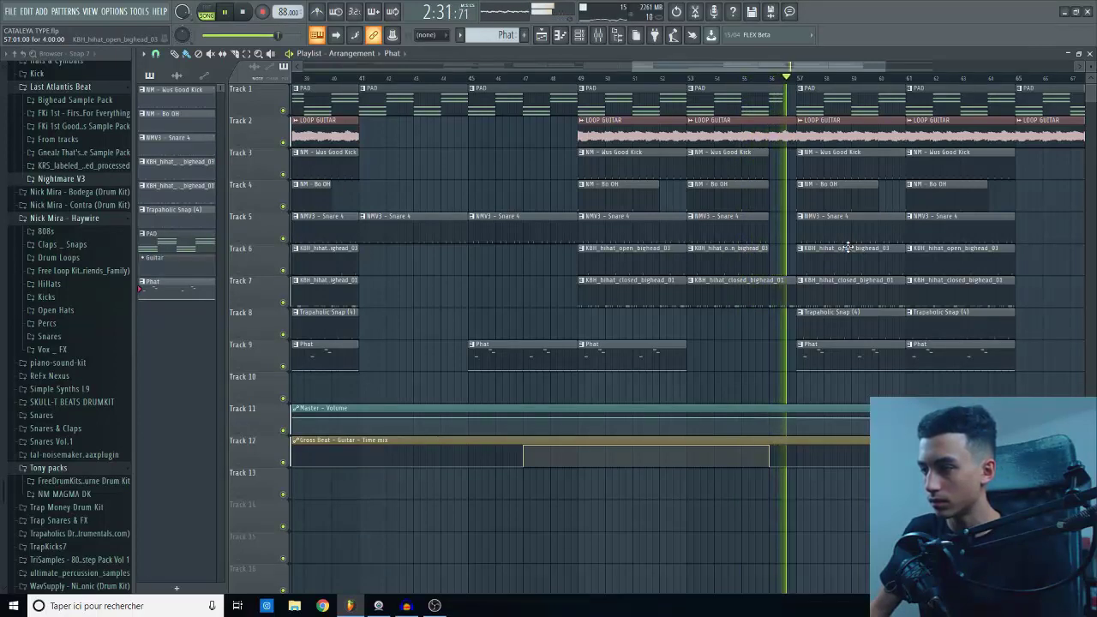
{"action": "key", "text": "space"}
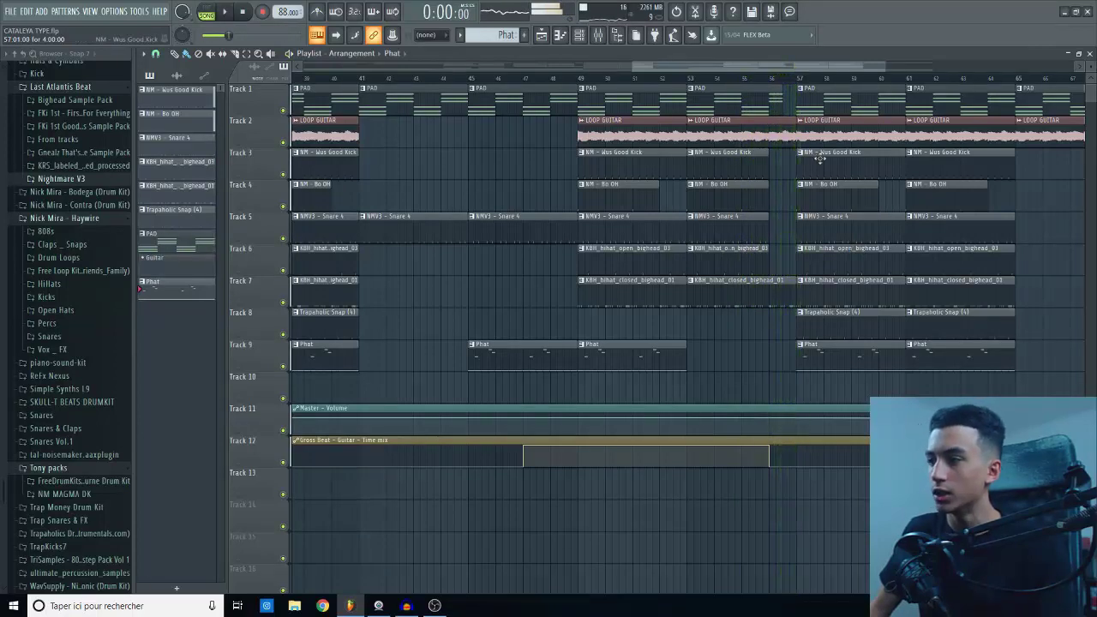
{"action": "left_click", "coordinate": [770, 79]}
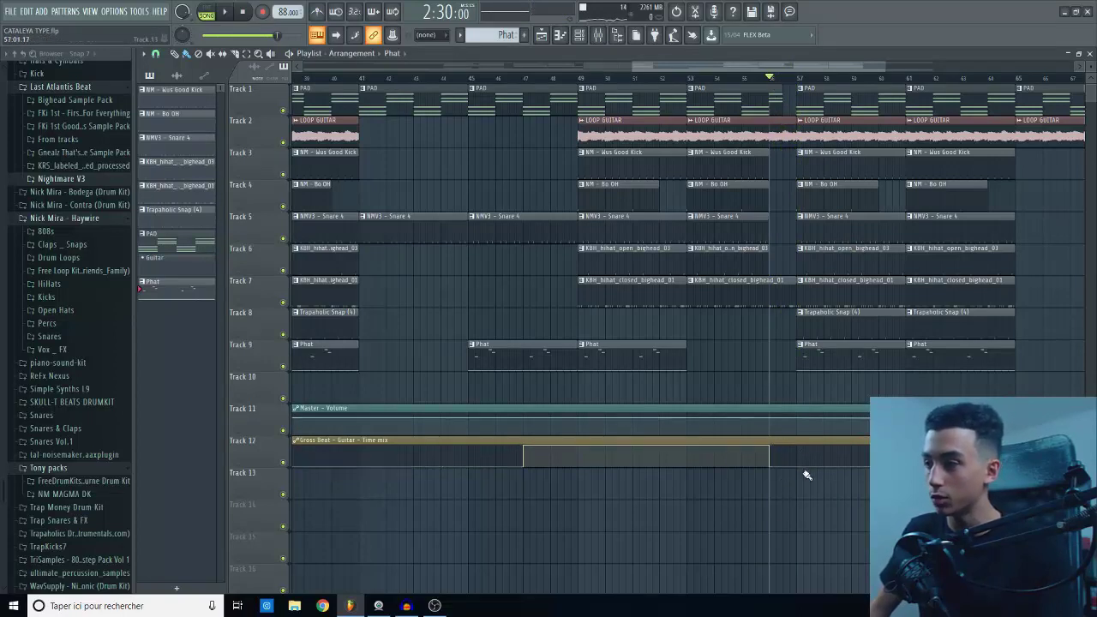
{"action": "key", "text": "space"}
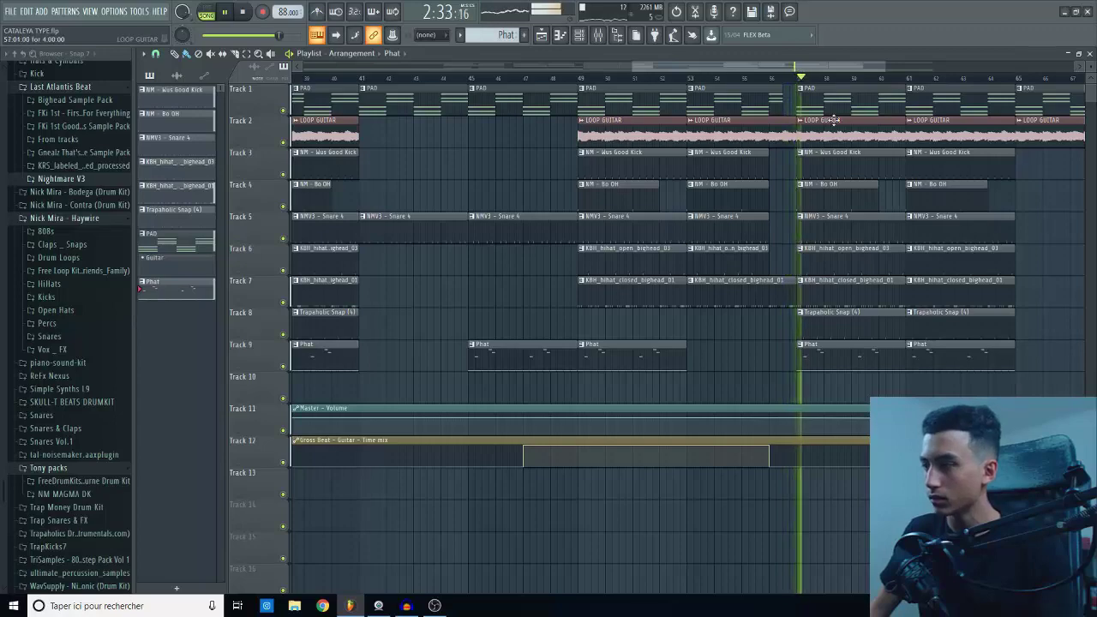
Step: Stop playback and play the outro from bar 65, where the drums drop out and the Master volume automation fades down
{"action": "left_click_drag", "start_coordinate": [875, 67], "coordinate": [960, 112]}
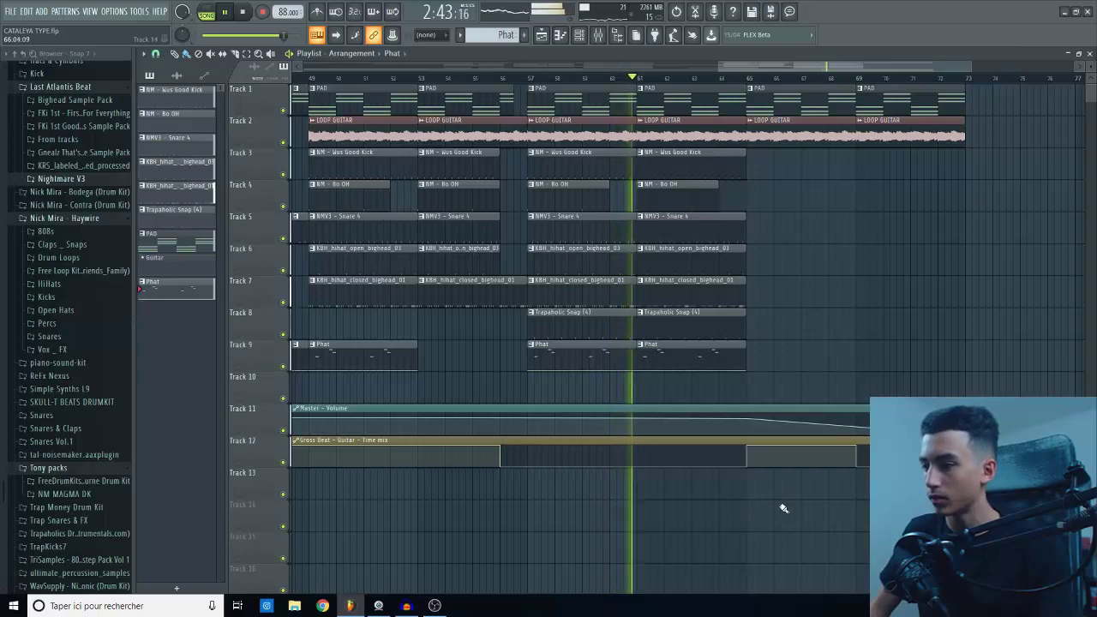
{"action": "key", "text": "space"}
{"action": "left_click", "coordinate": [748, 81]}
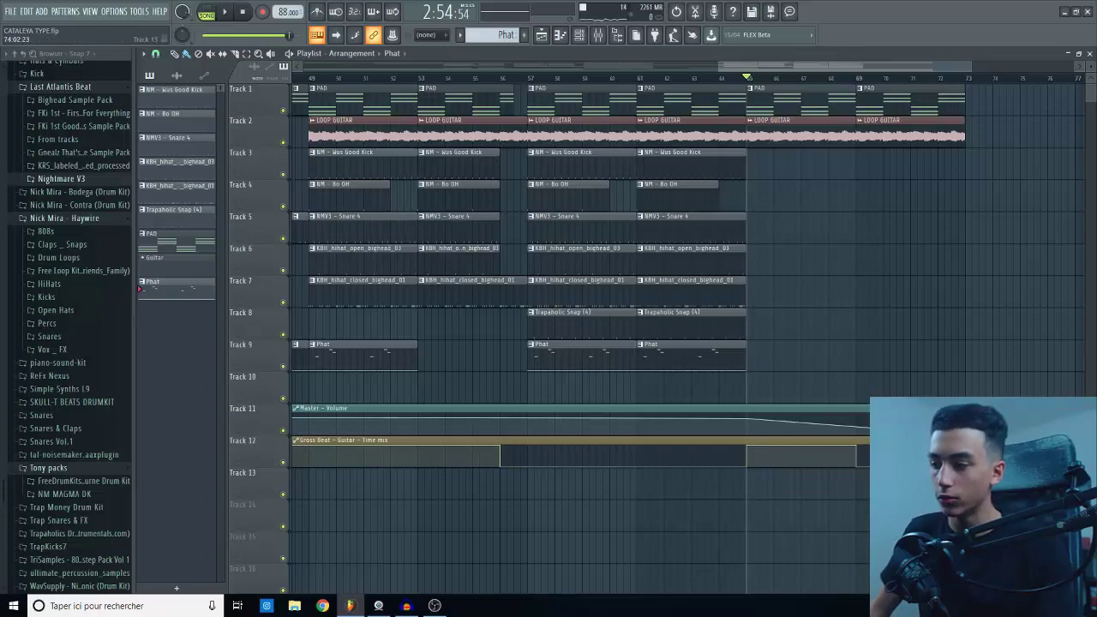
{"action": "key", "text": "space"}
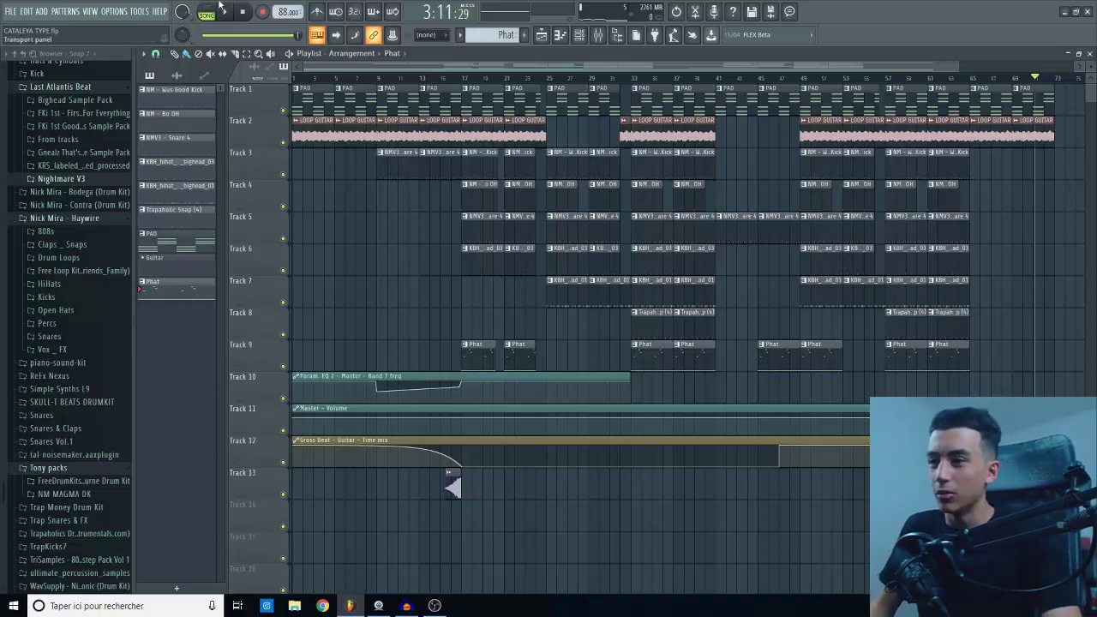
Step: Move the song position to bar 9 and on to bar 17, play the section from bar 17, and stop playback
{"action": "left_click", "coordinate": [378, 81]}
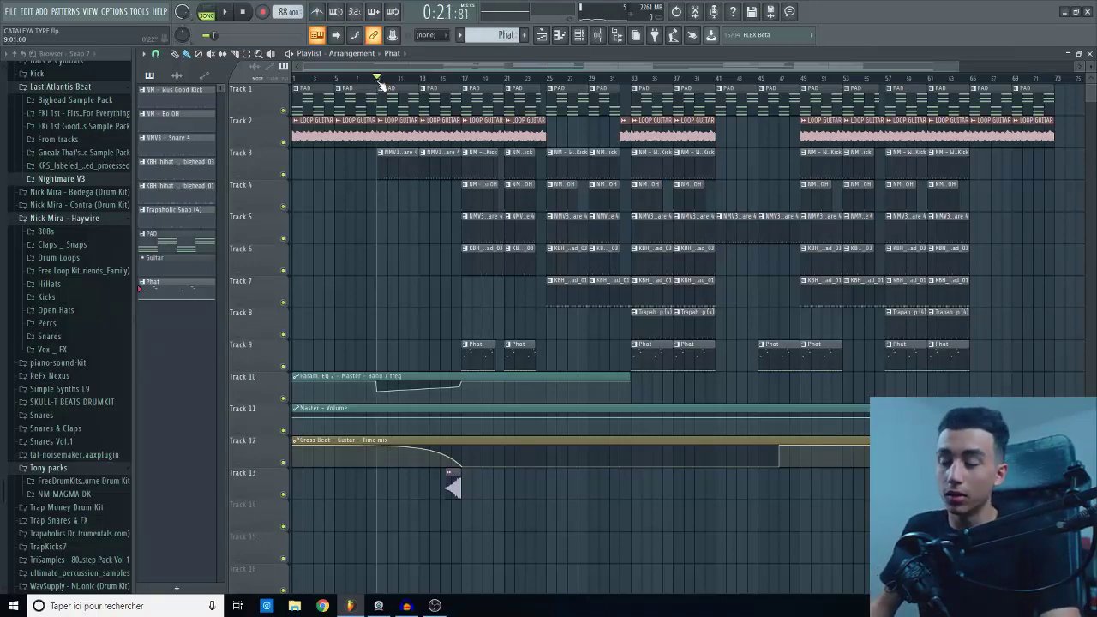
{"action": "left_click", "coordinate": [465, 77]}
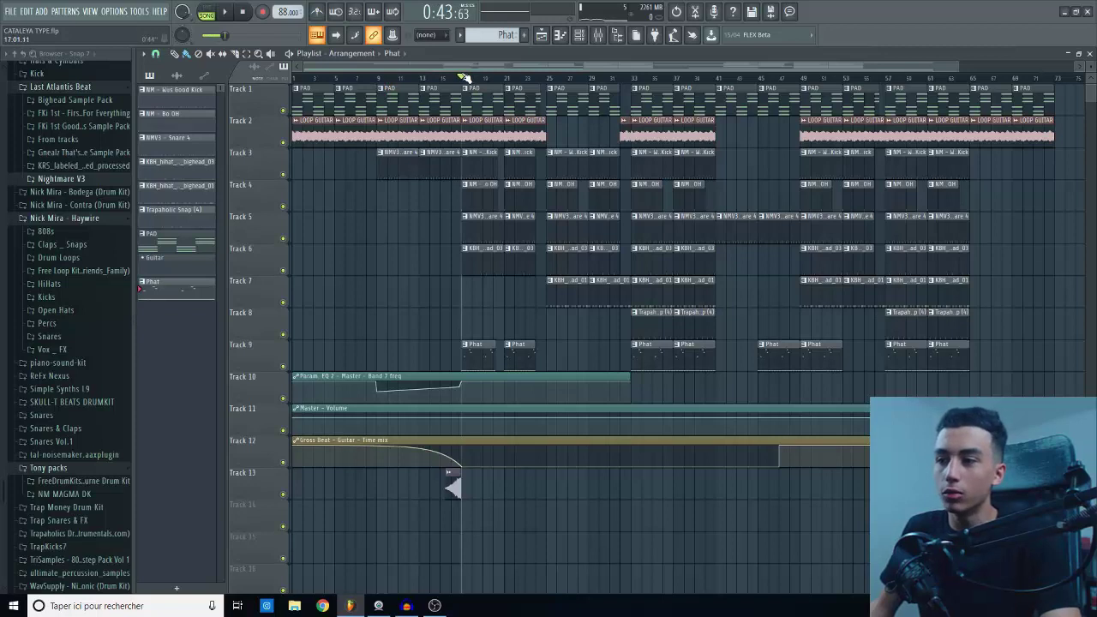
{"action": "key", "text": "space"}
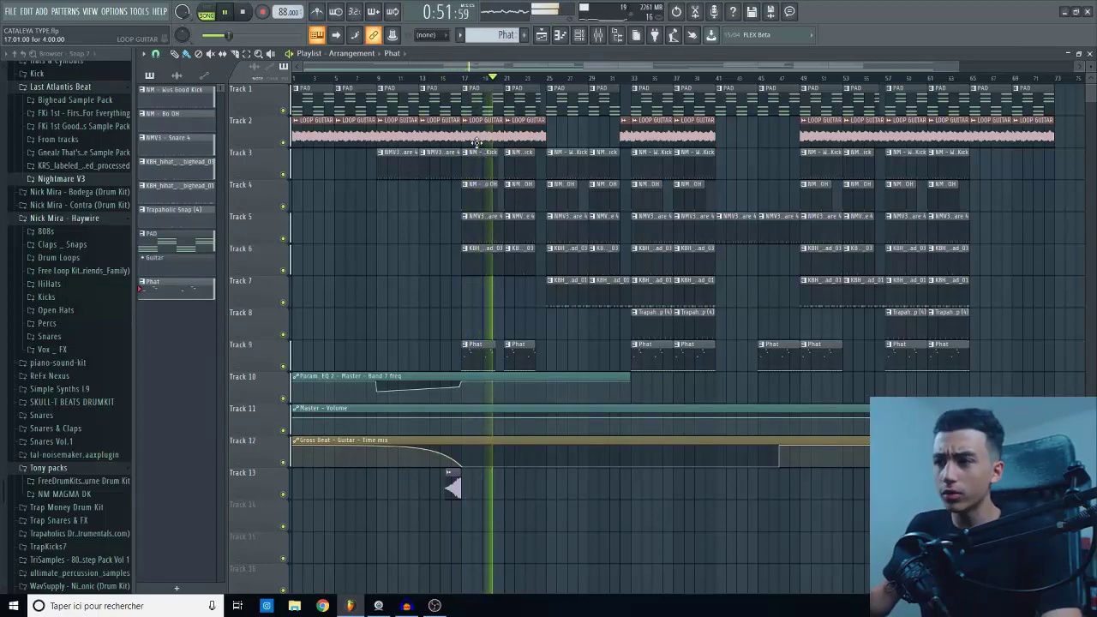
{"action": "key", "text": "space"}
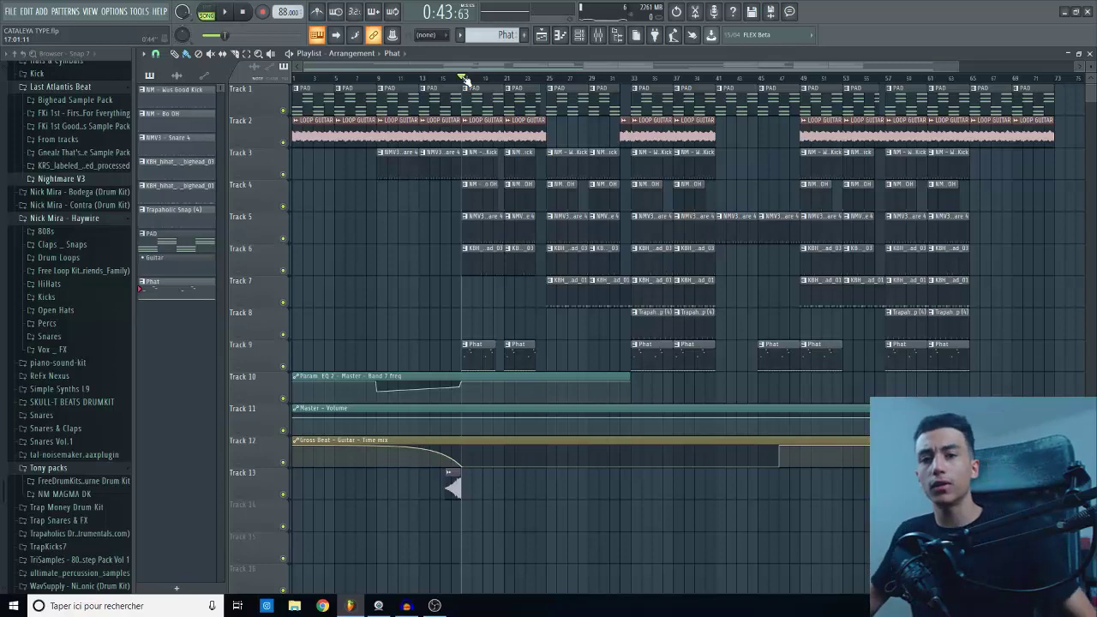
{"action": "key", "text": "space"}
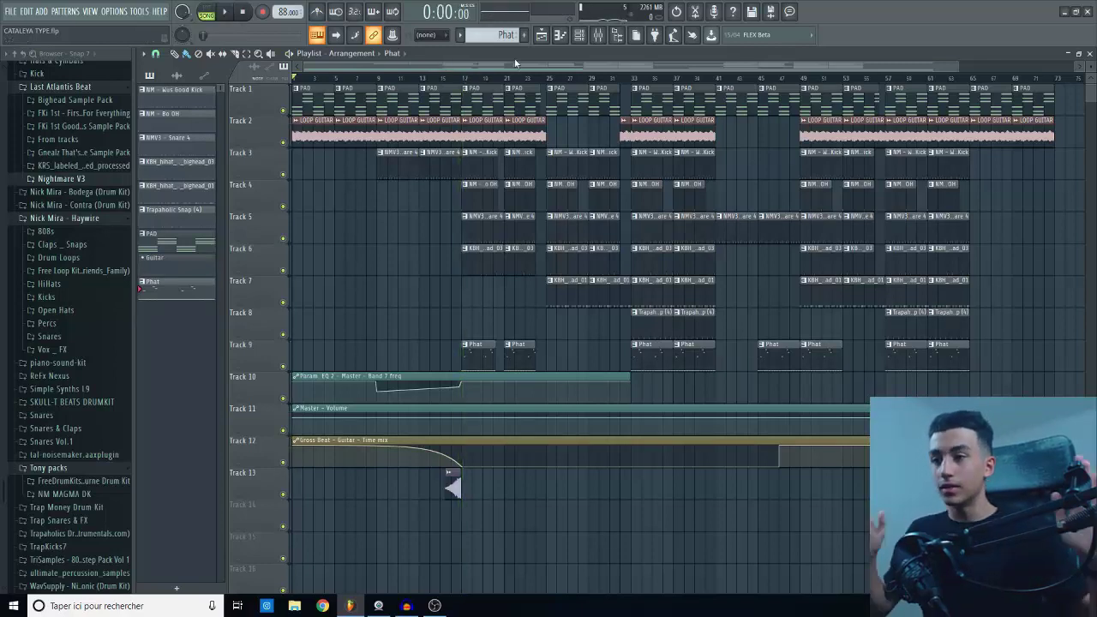